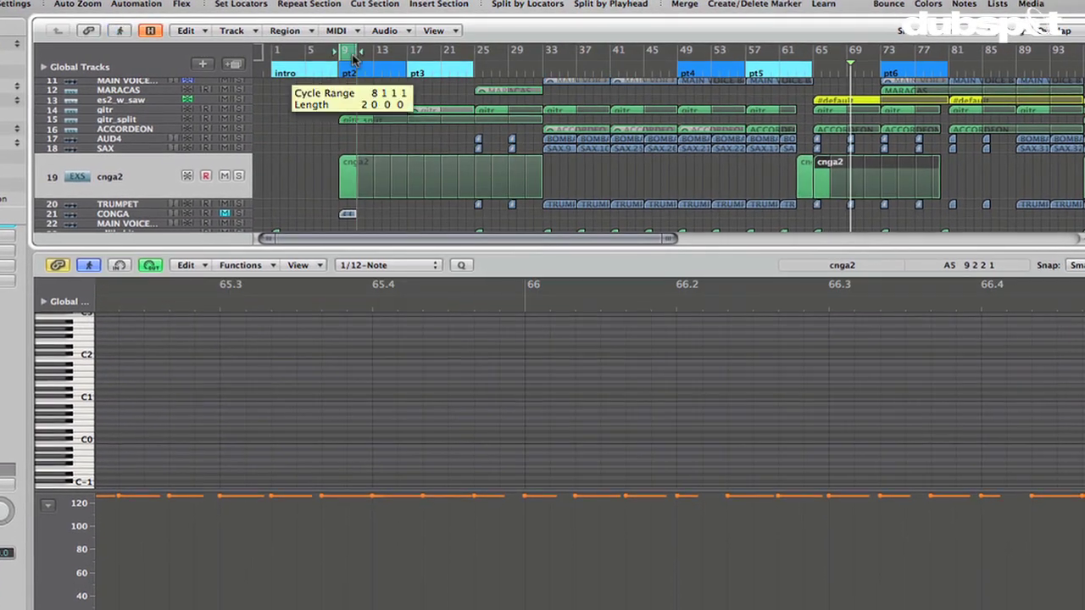
- Zoom the arrangement onto the two-bar CONGA.26 region at bar 9
key("z")
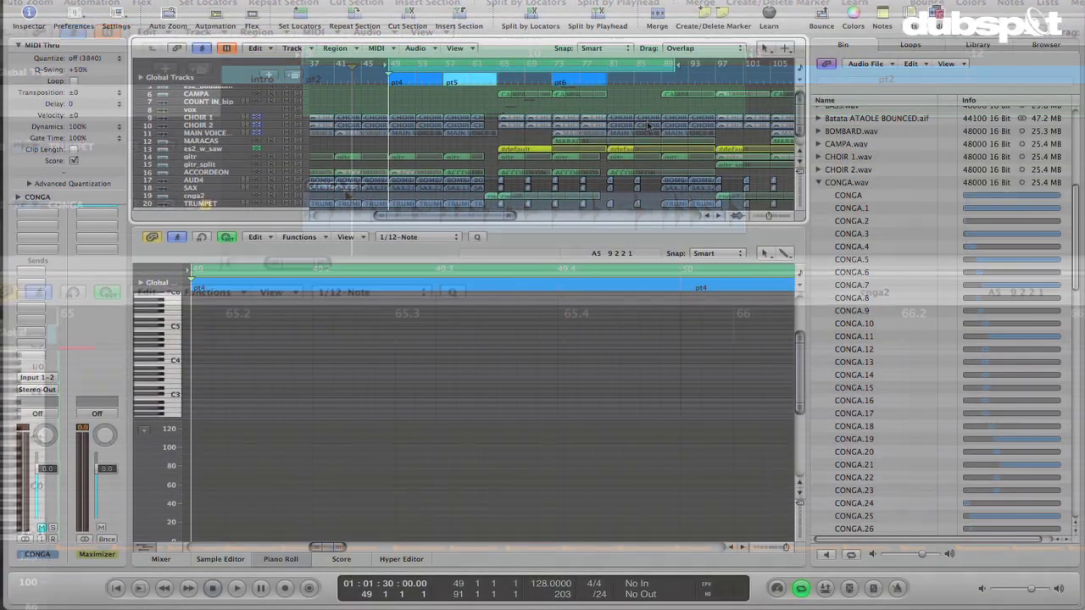
- Return to the top of the track list and play the song over the bar 49–89 cycle
scroll(648, 126, "up", 2)
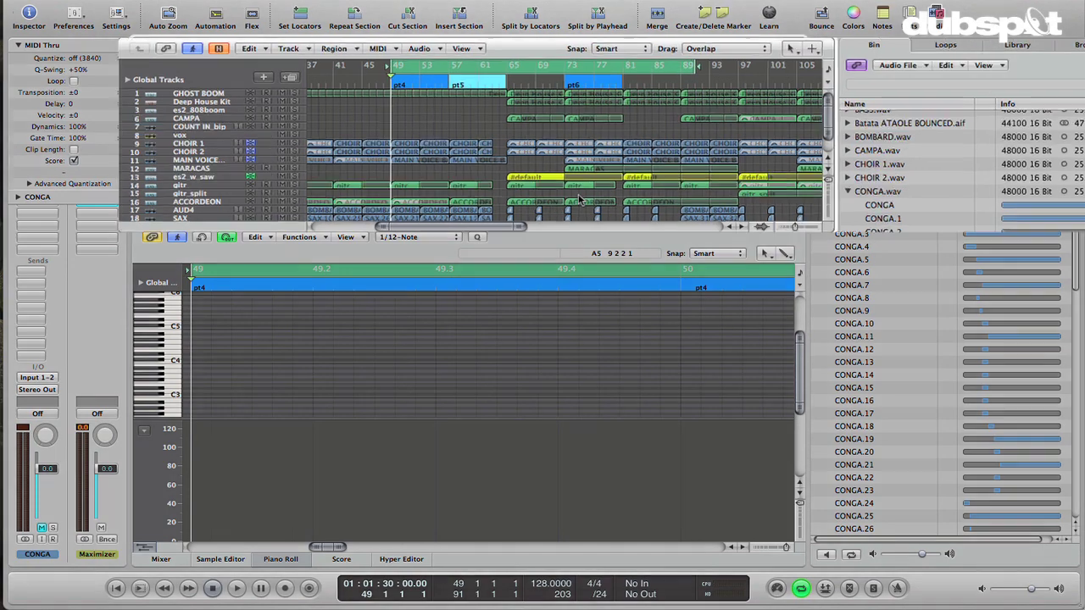
key("space")
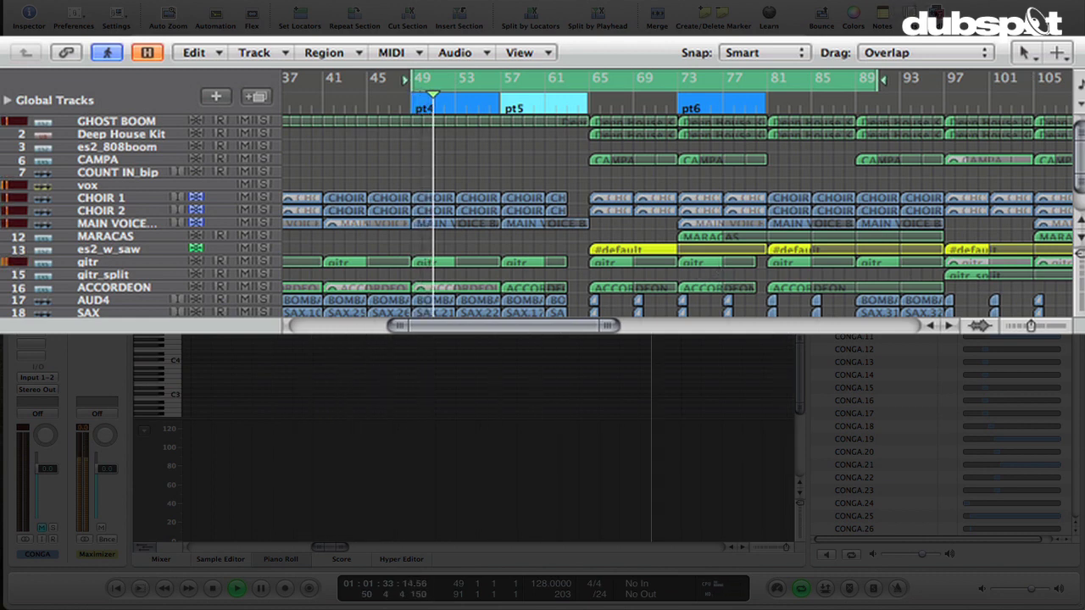
- Hide the audio file bin and review the tracks as the song plays through pt4–pt6
key("y")
scroll(570, 273, "down", 2)
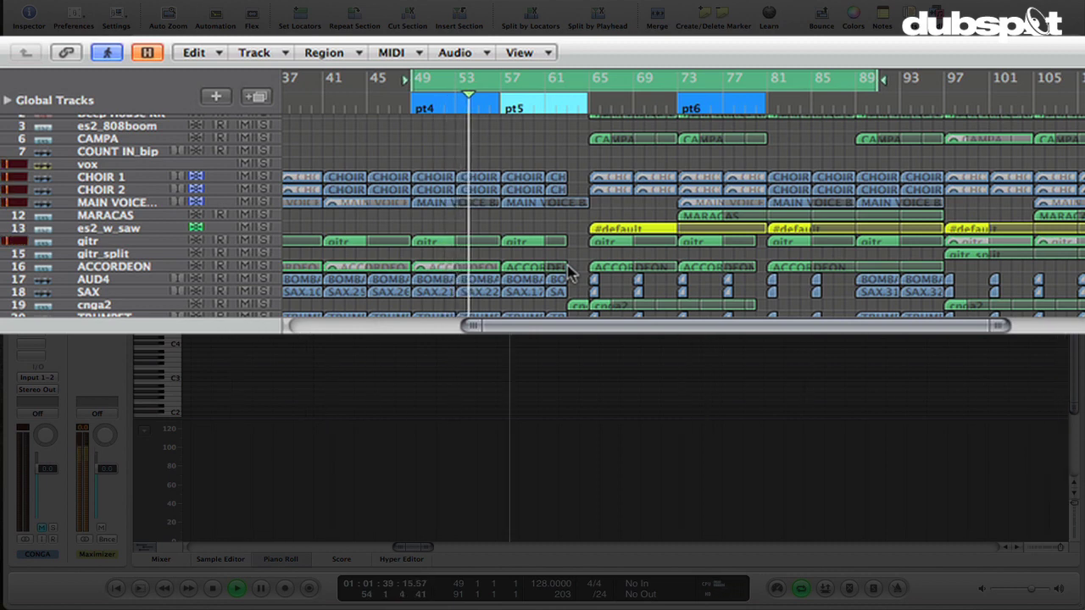
scroll(570, 273, "down", 2)
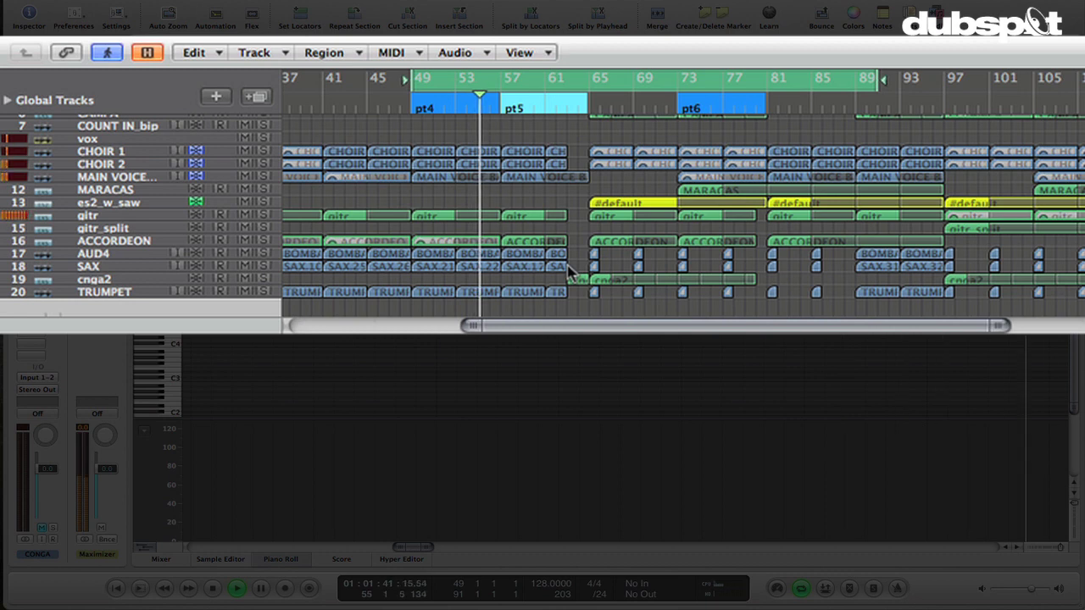
scroll(569, 271, "up", 1)
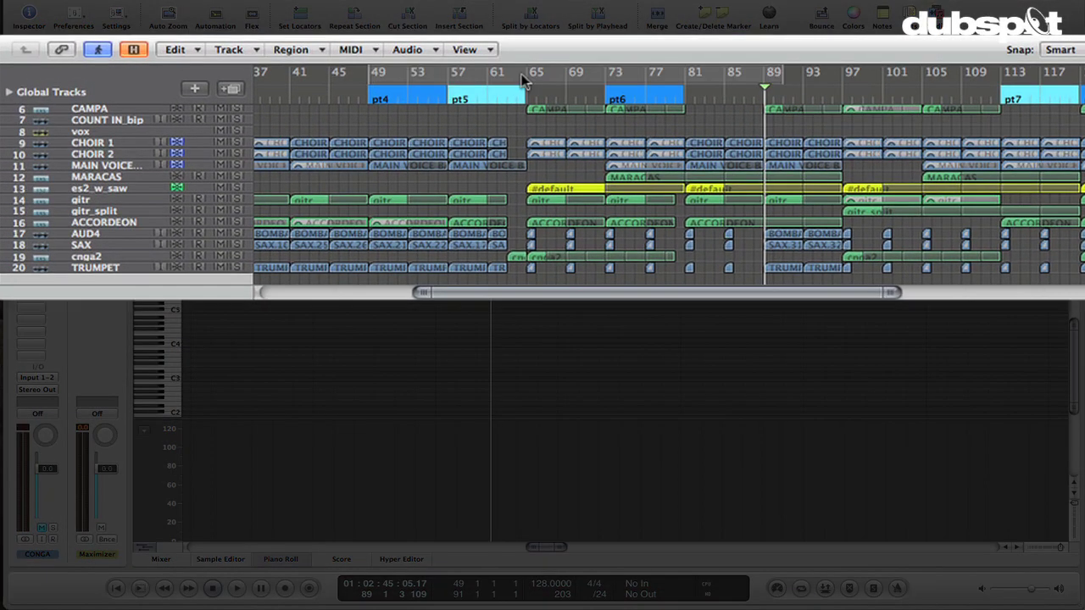
- Loop bars 65–73, then select and solo the cnga2 region
left_click_drag(498, 66, 552, 67)
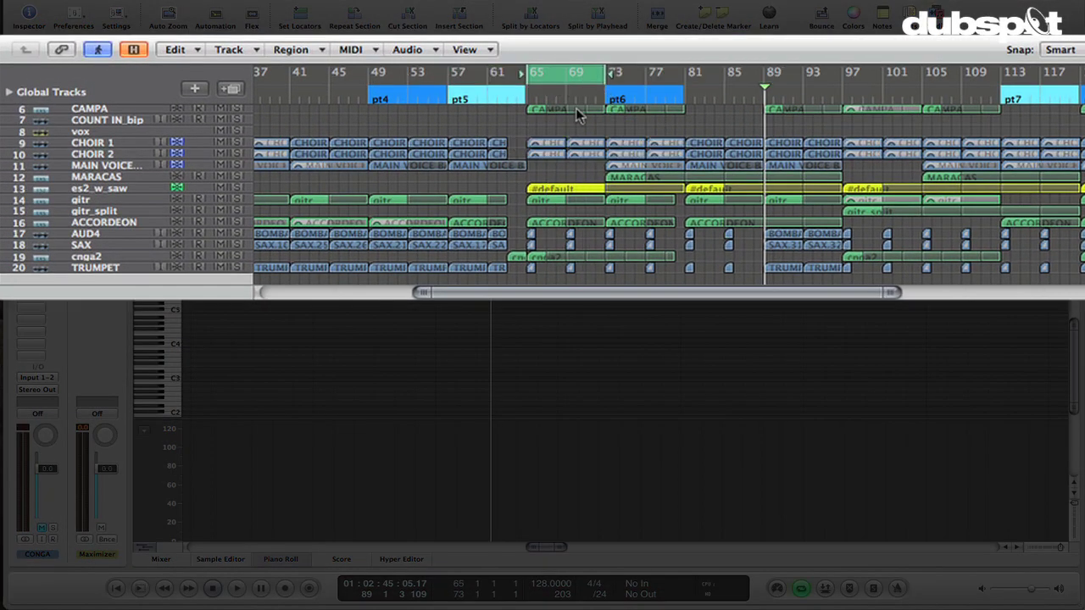
scroll(541, 136, "up", 2)
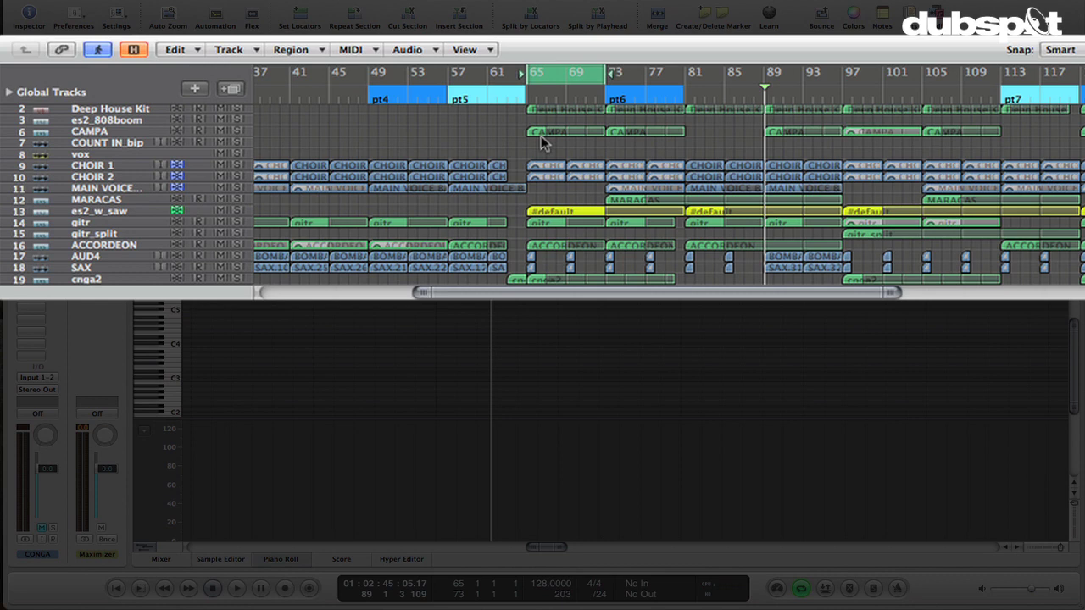
left_click(536, 282)
key("s")
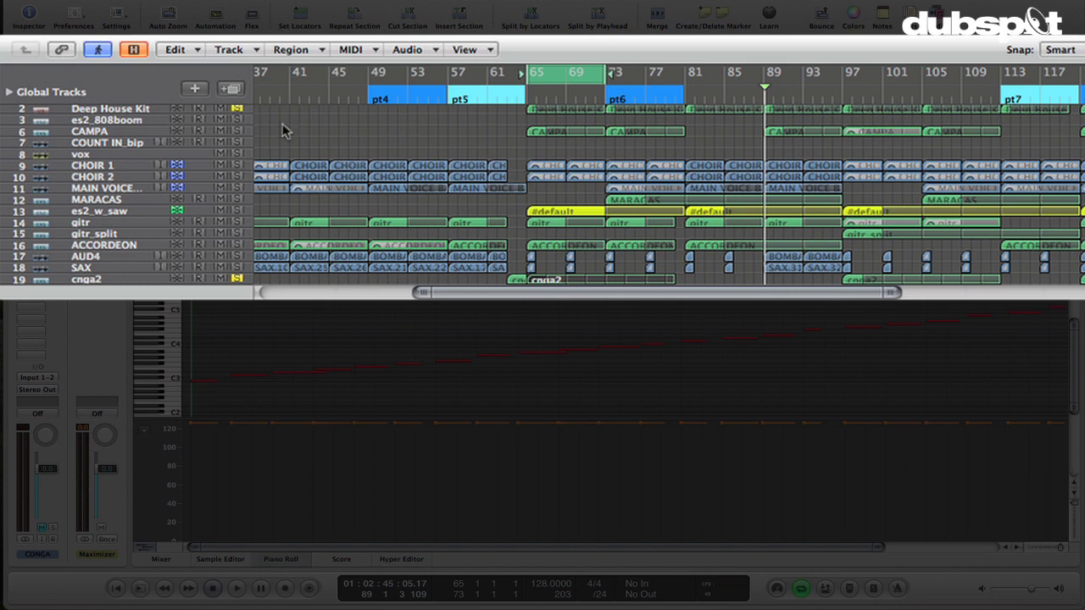
- View the Deep House Kit part's notes and play from the loop start
left_click(129, 109)
scroll(241, 270, "down", 5)
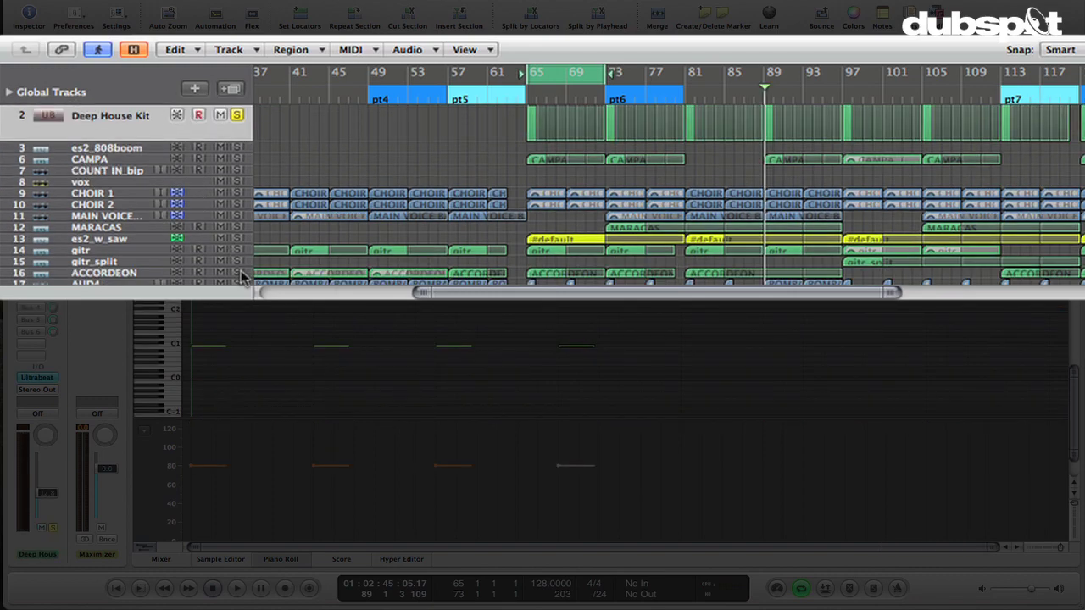
scroll(241, 254, "up", 2)
scroll(241, 246, "up", 4)
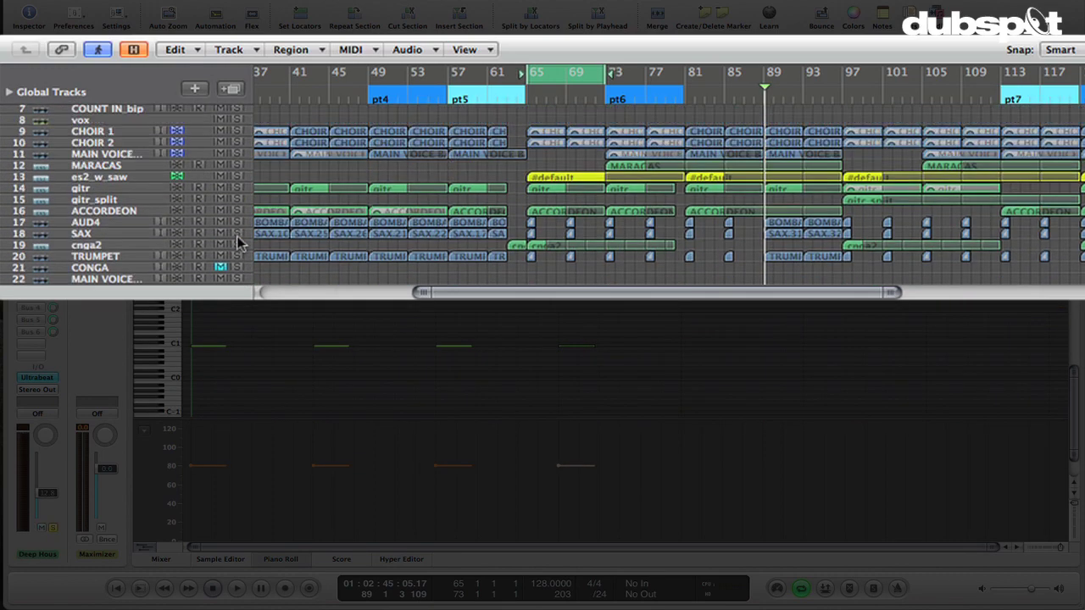
key("space")
scroll(237, 243, "down", 2)
scroll(238, 242, "down", 2)
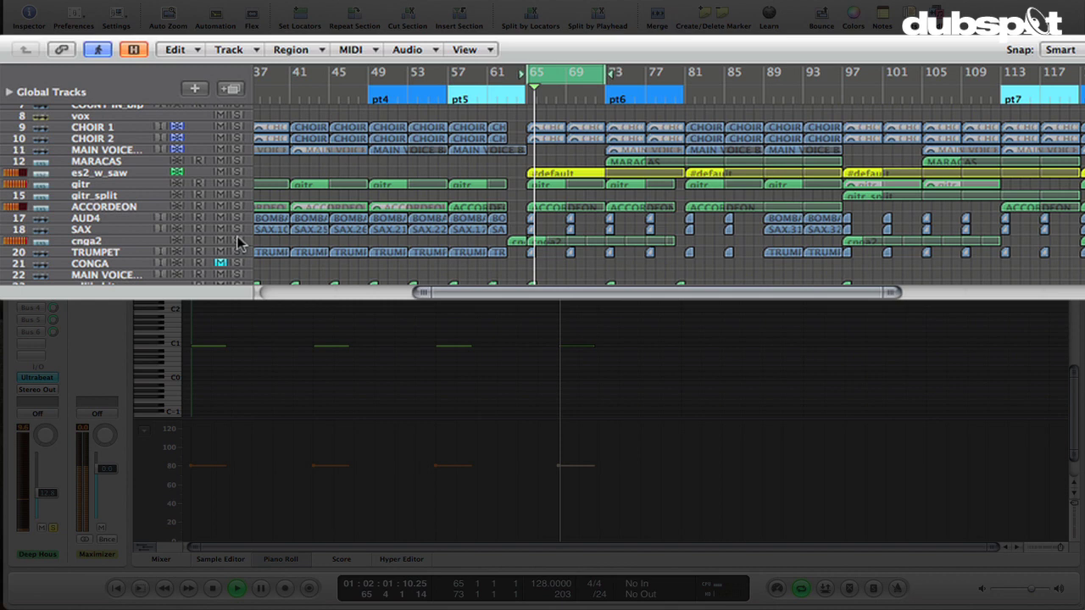
- Focus the cnga2 track and solo ACCORDEON alongside it
left_click(237, 244)
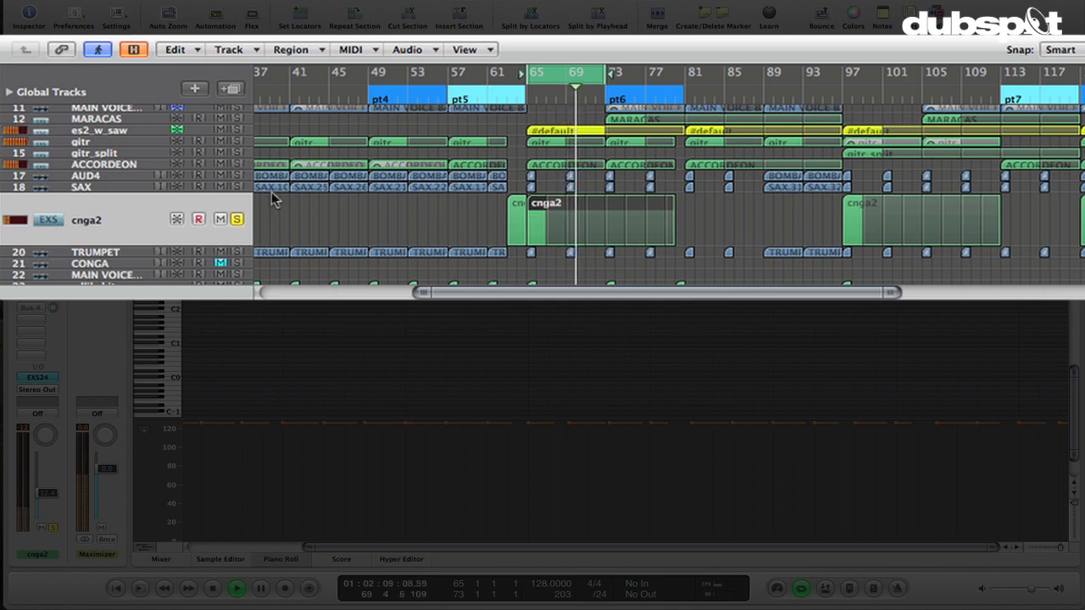
left_click(238, 163)
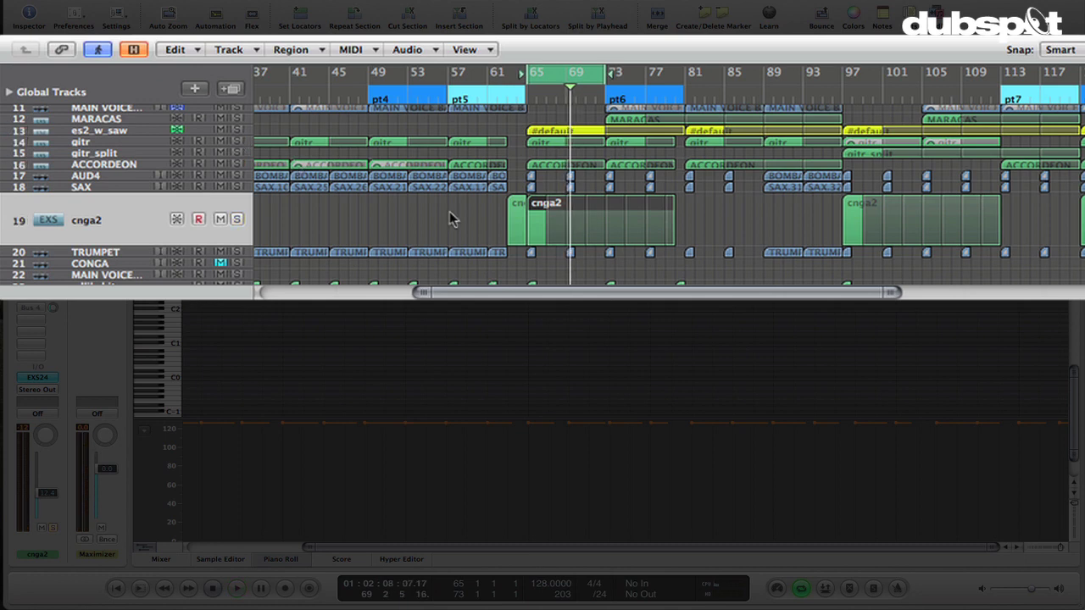
scroll(450, 216, "left", 10)
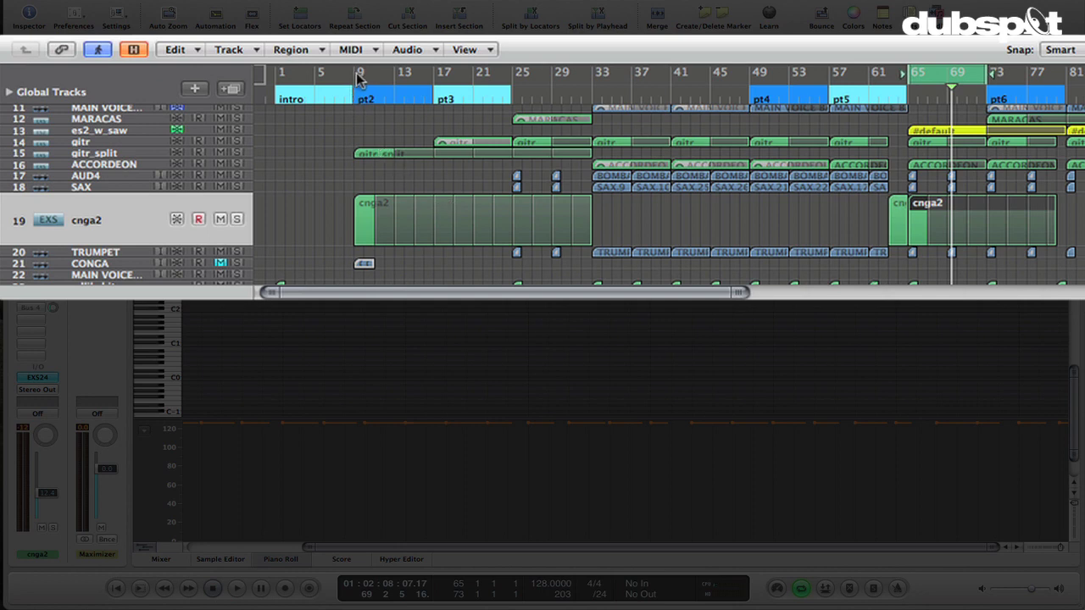
- Loop the two bars around the conga region, unmute and solo CONGA, and play
left_click_drag(354, 78, 373, 79)
key("super+Right")
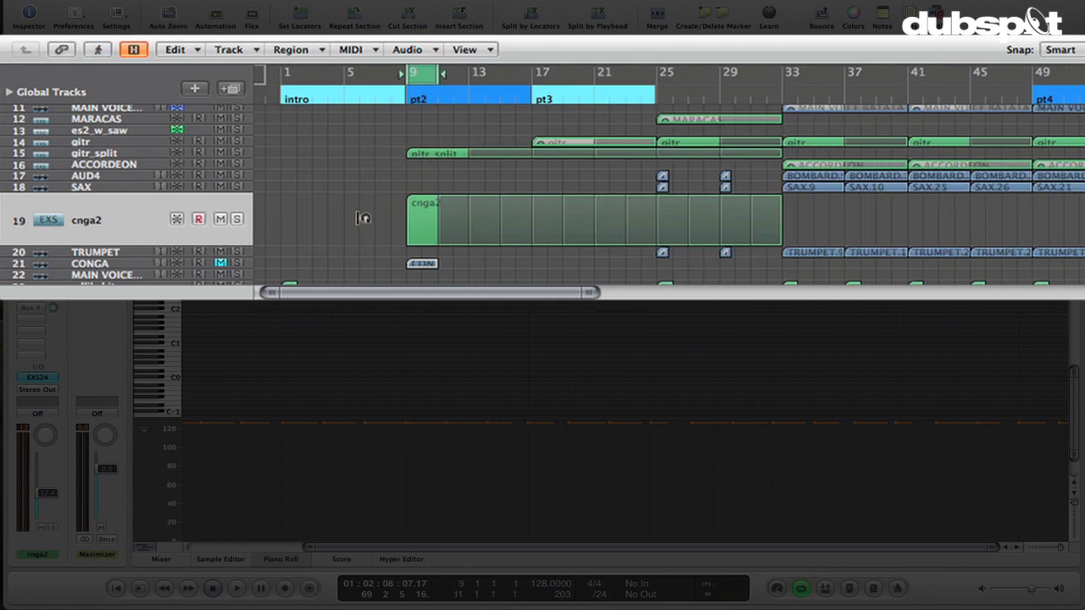
scroll(360, 222, "down", 3)
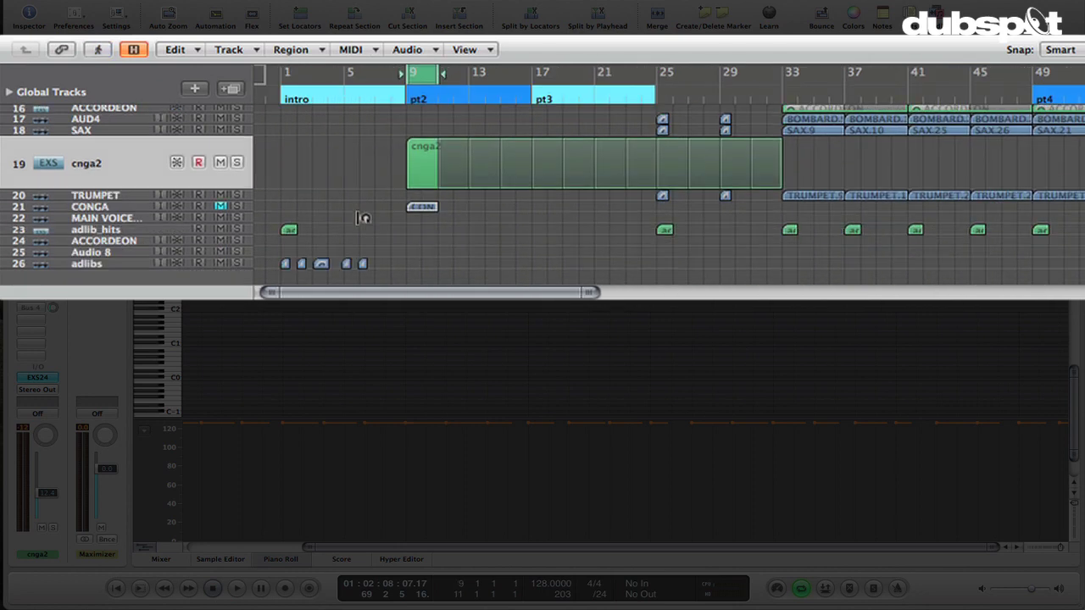
left_click(222, 206)
left_click(238, 207)
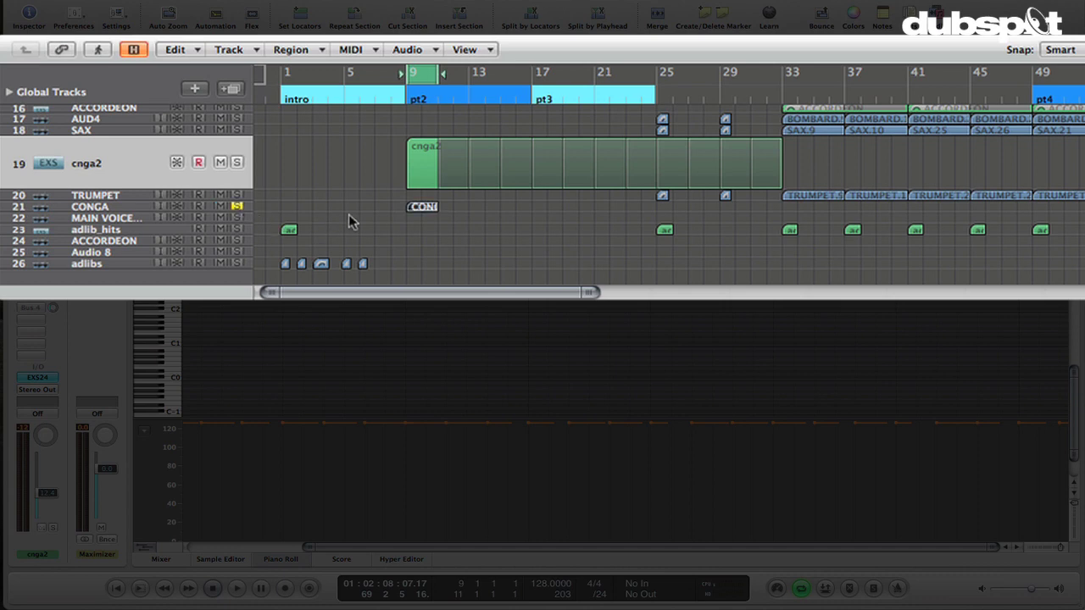
key("space")
- Stop playback and zoom in until the CONGA.26 region fills the view
key("super+Right")
key("super+Right")
key("super+Down")
key("super+Down")
key("super+Down")
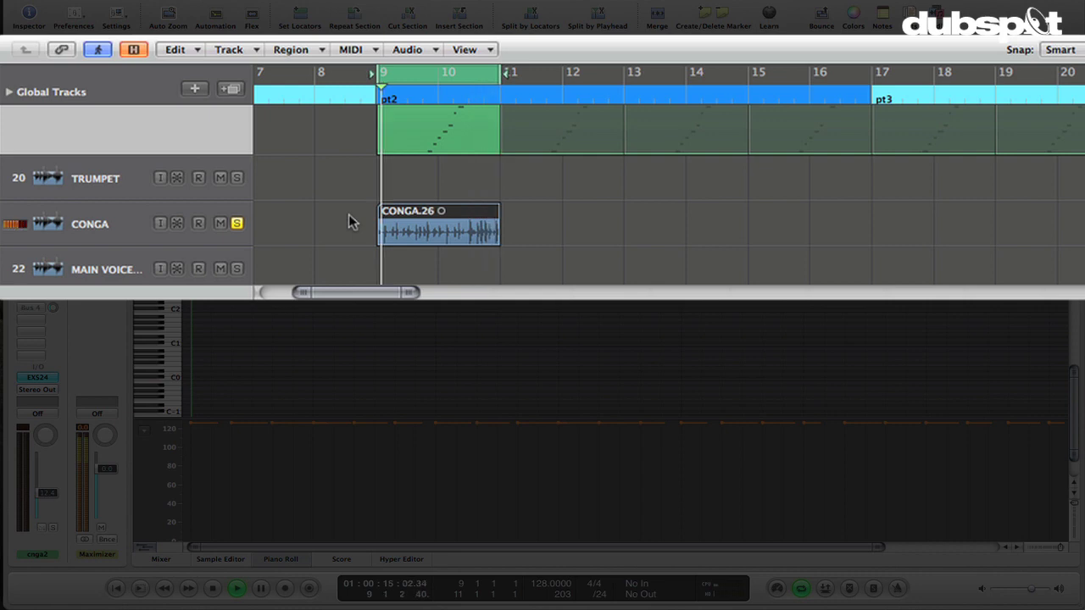
key("space")
key("super+Right")
key("super+Right")
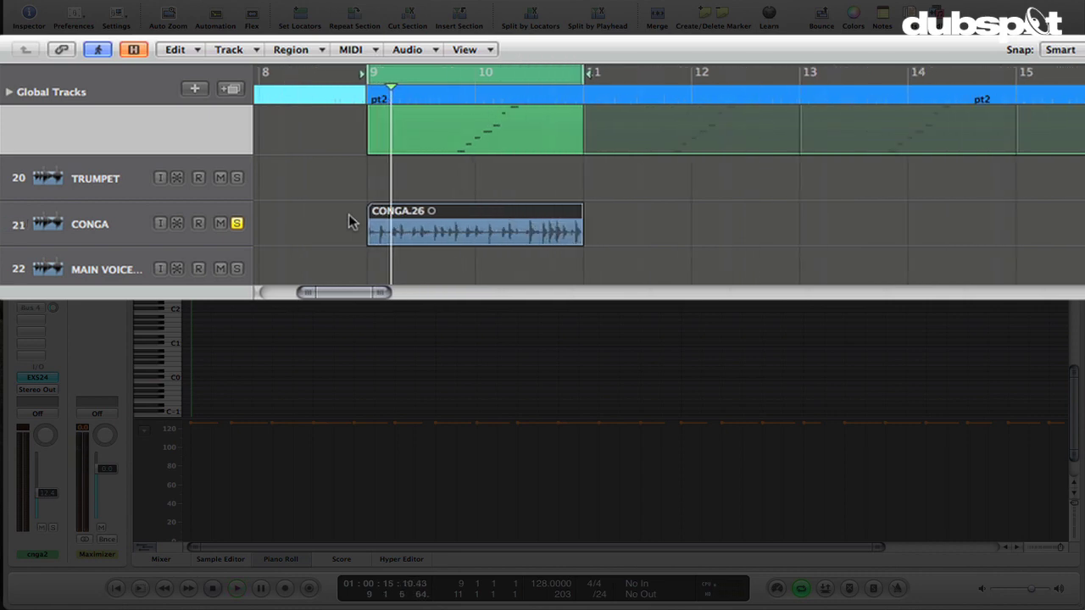
key("super+Right")
key("super+Right")
key("super+Down")
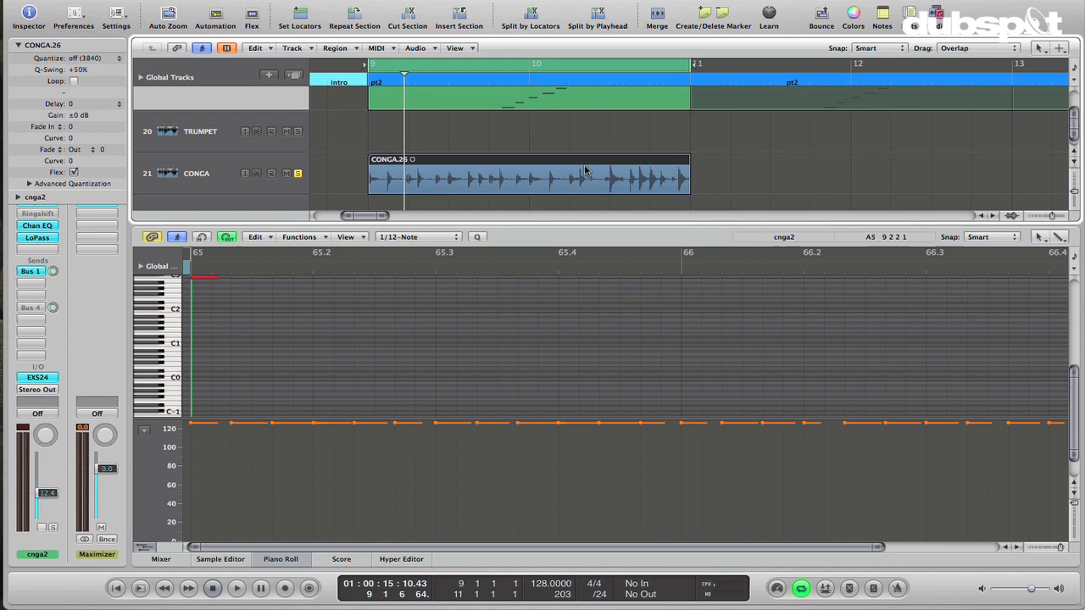
- Convert the CONGA region to a new sampler track from transient markers, named CONGA_VID
right_click(523, 161)
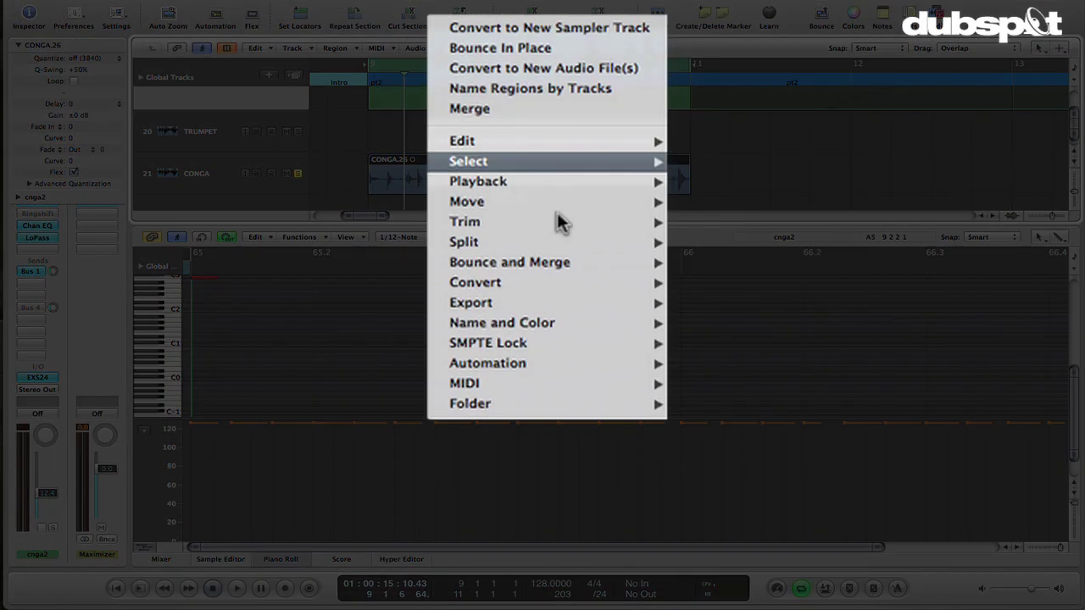
mouse_move(549, 298)
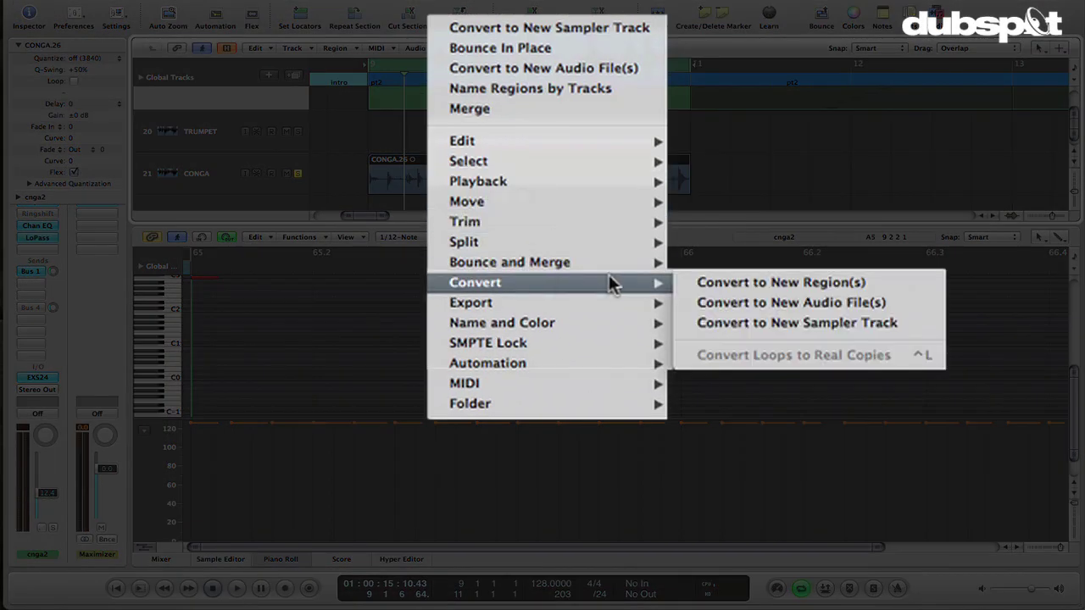
left_click(781, 323)
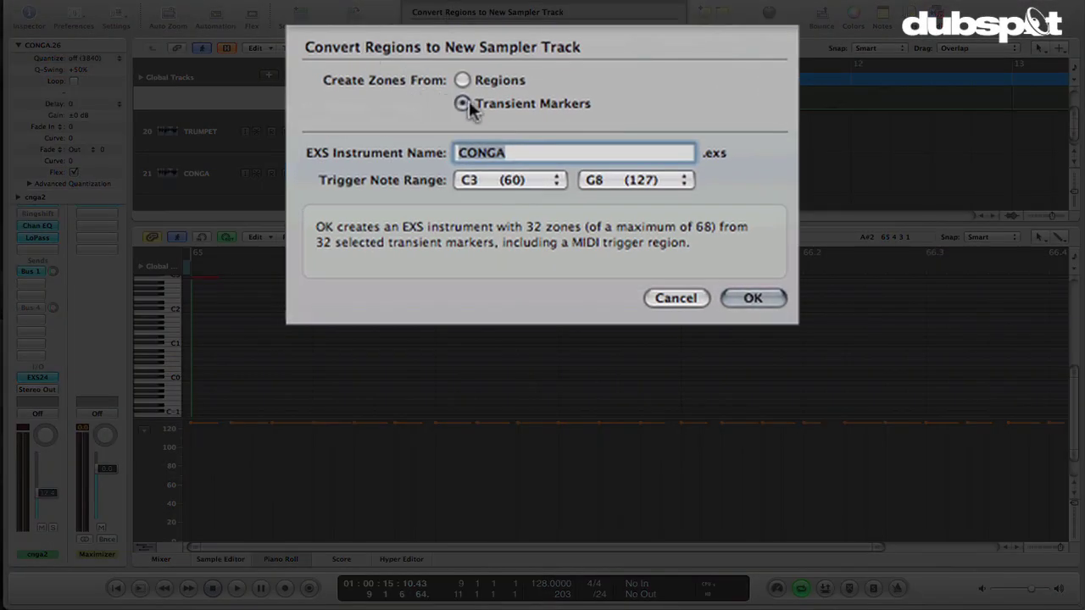
left_click(515, 157)
type("_VID")
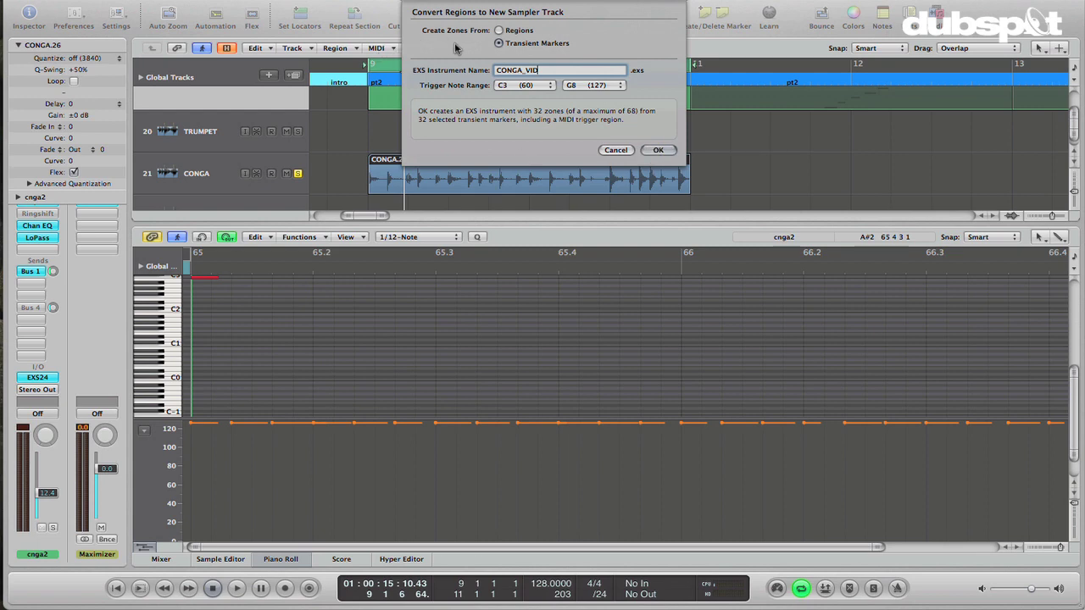
double_click(547, 69)
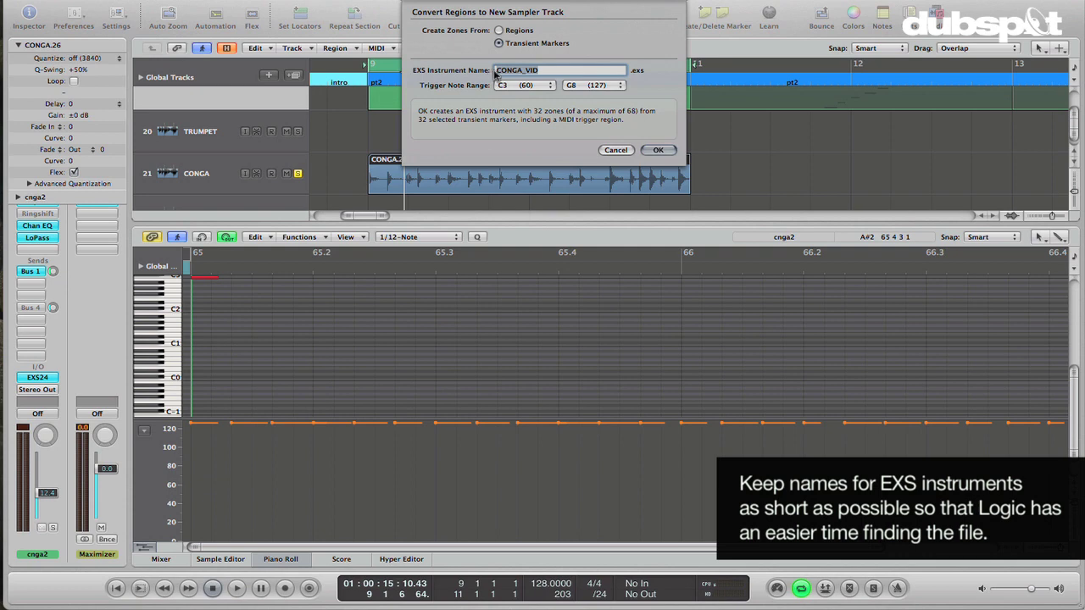
left_click(658, 150)
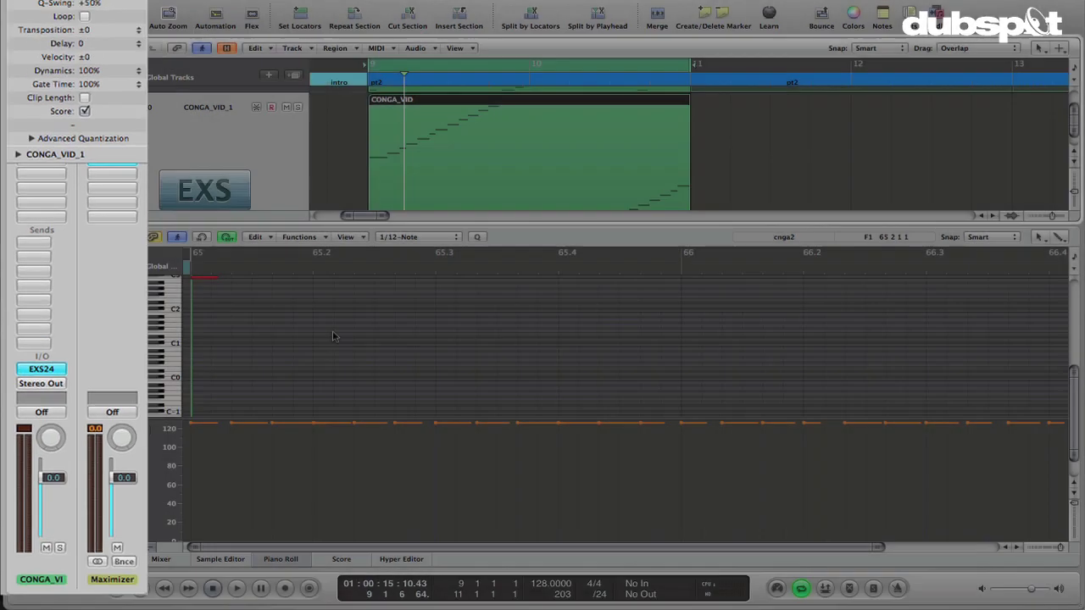
- Play back the new CONGA_VID region once, then stop
scroll(332, 332, "up", 3)
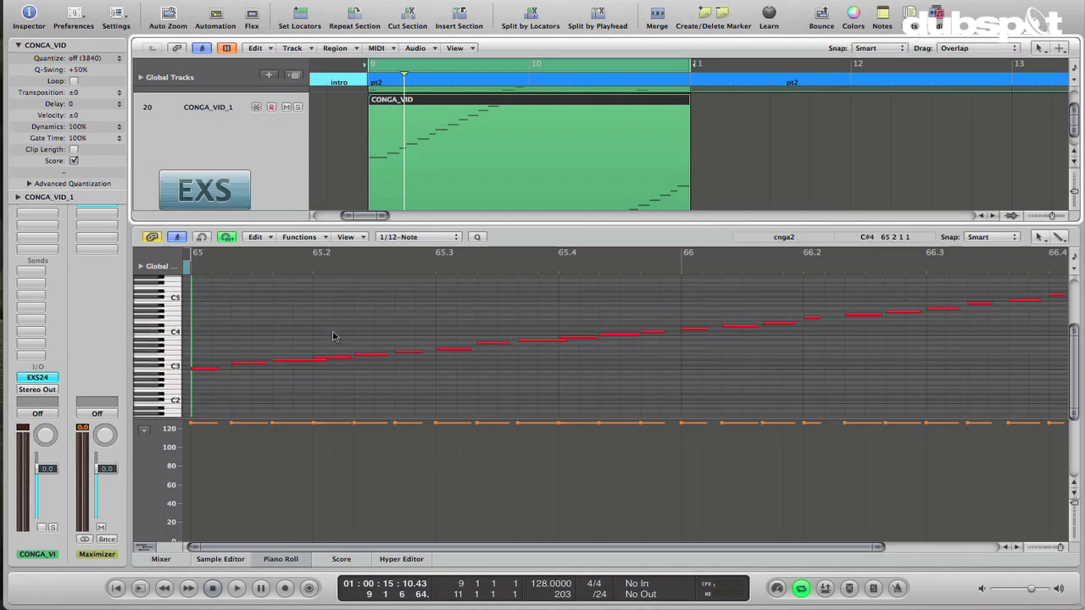
scroll(332, 336, "down", 5)
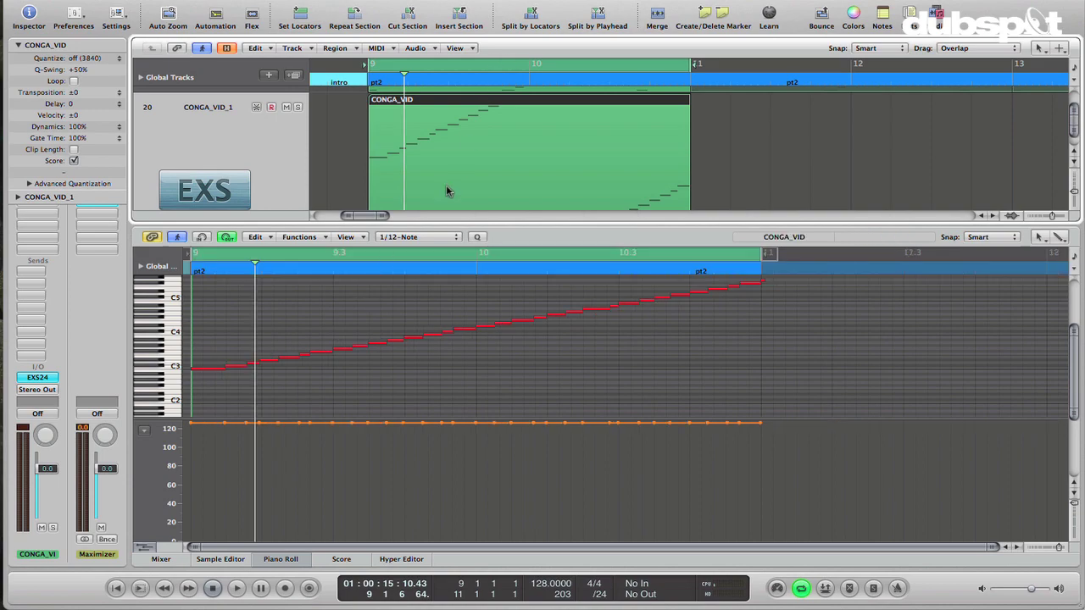
key("space")
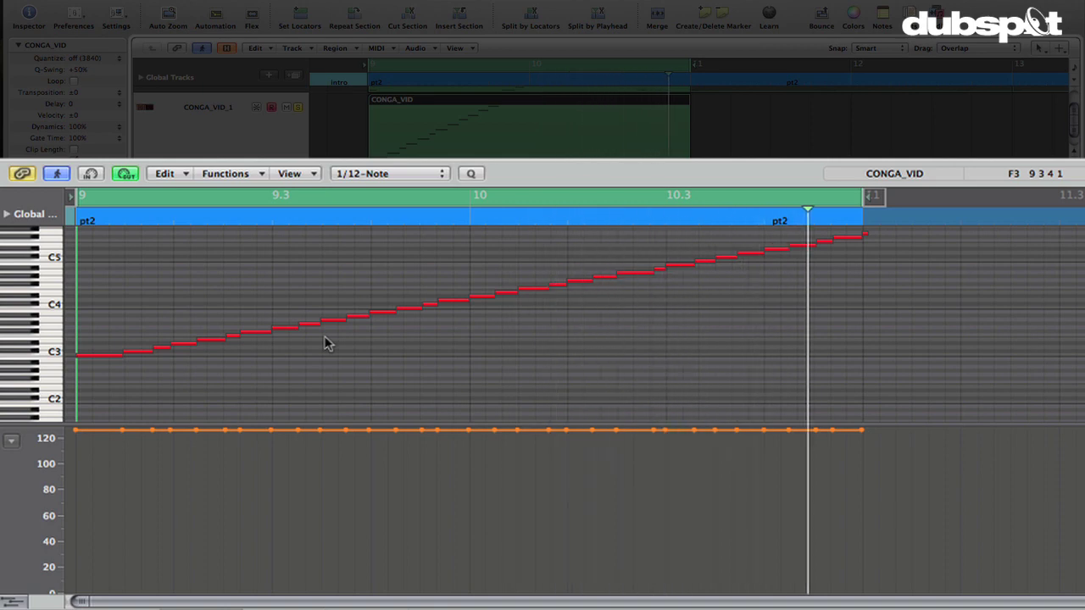
key("space")
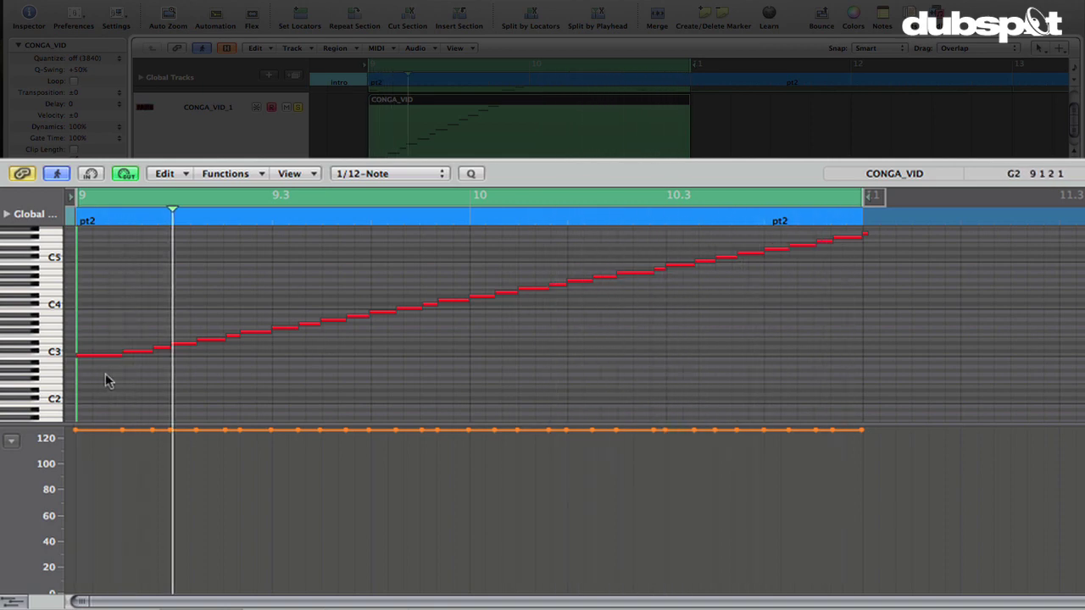
- Audition six individual slice notes at different pitches, then deselect the notes
left_click(49, 355)
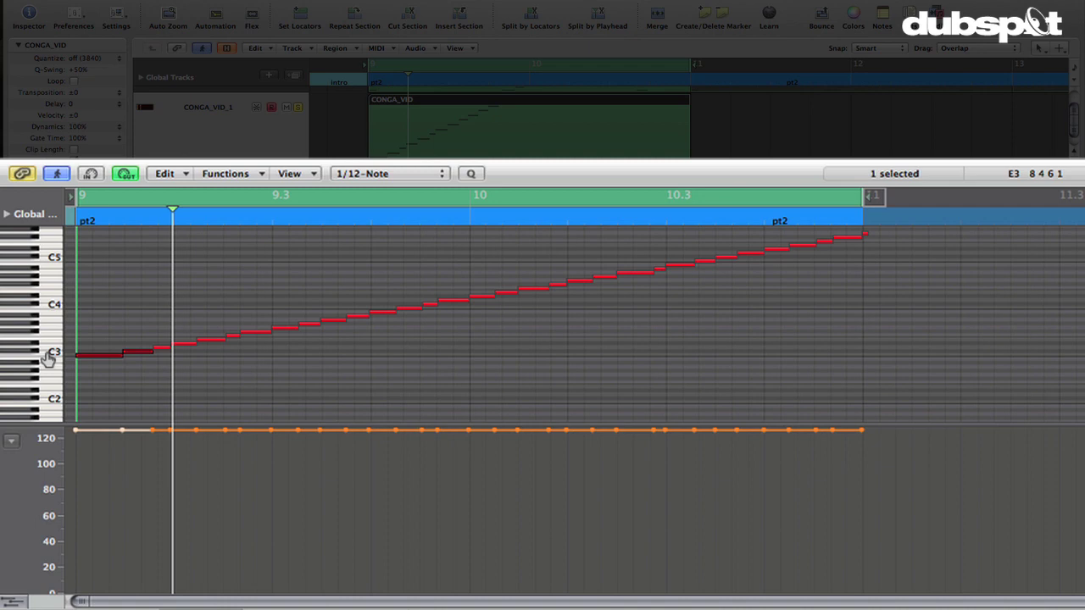
left_click(49, 345)
left_click(46, 314)
left_click(49, 273)
left_click(48, 301)
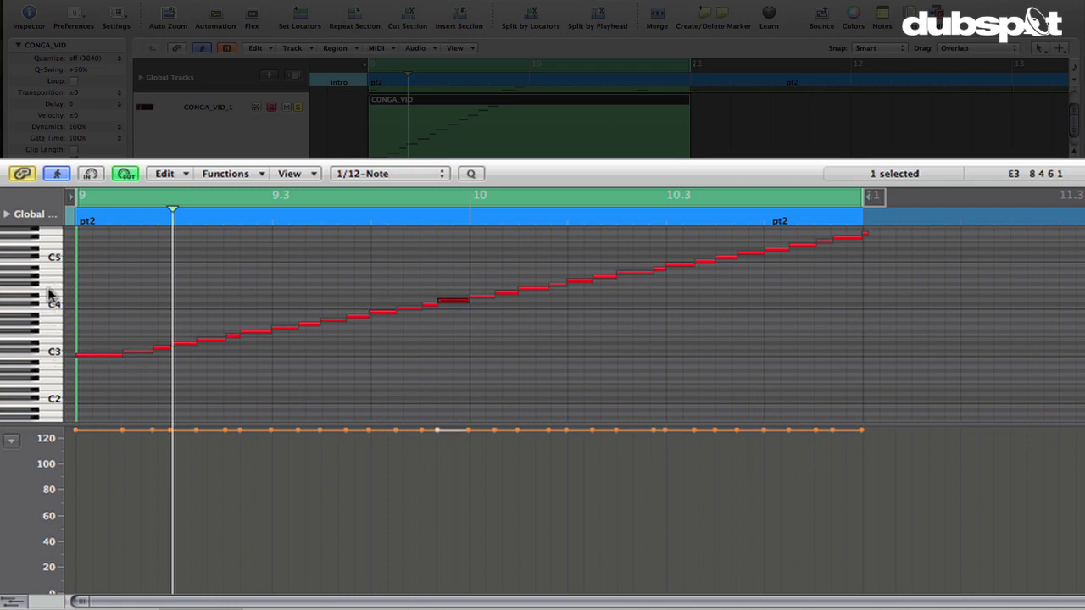
left_click(47, 280)
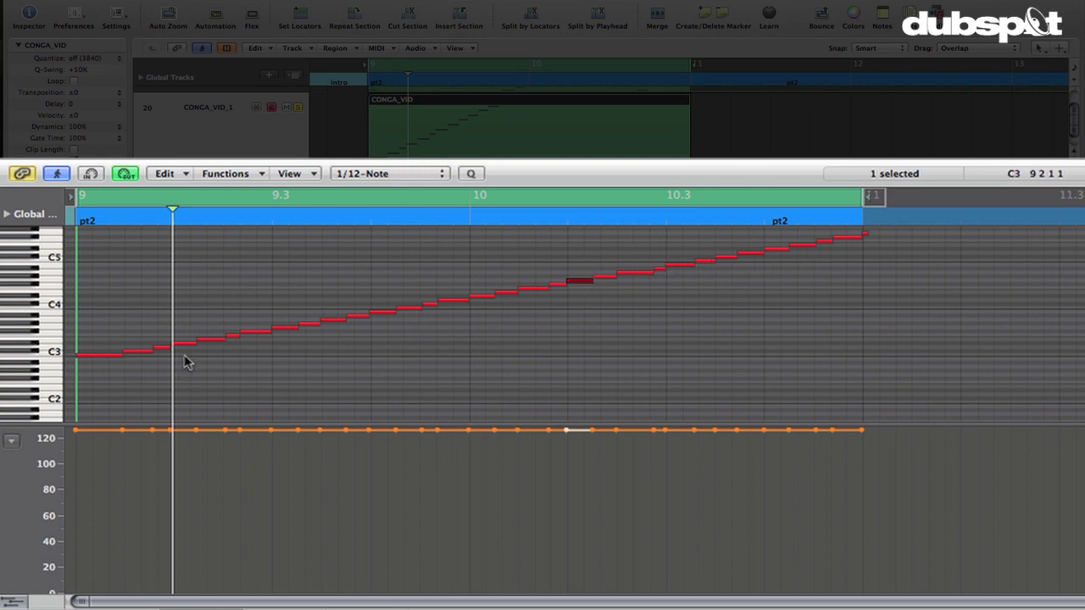
left_click(358, 352)
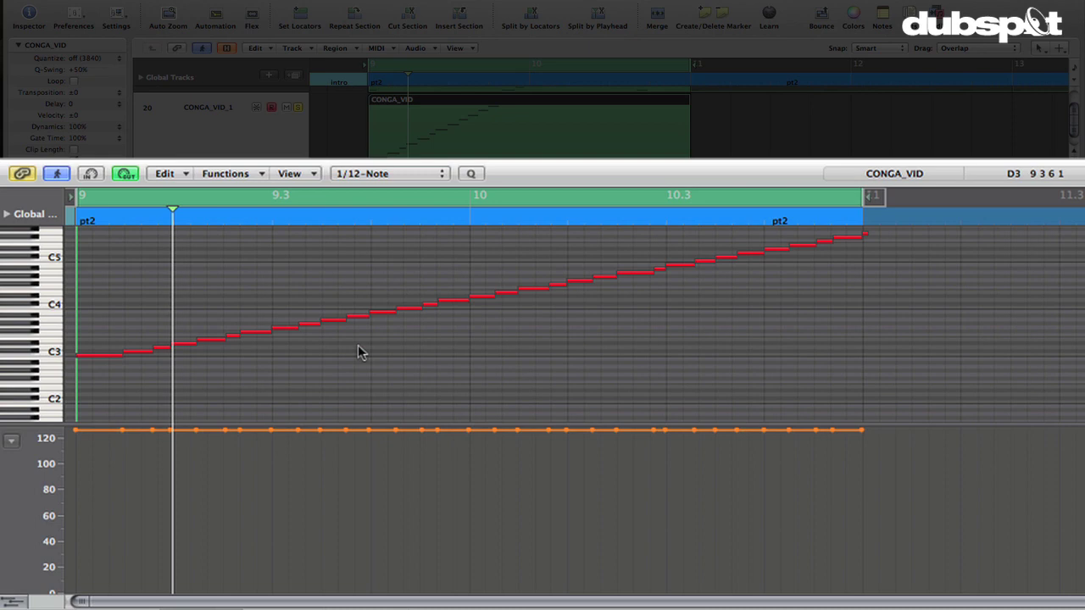
scroll(358, 346, "up", 1)
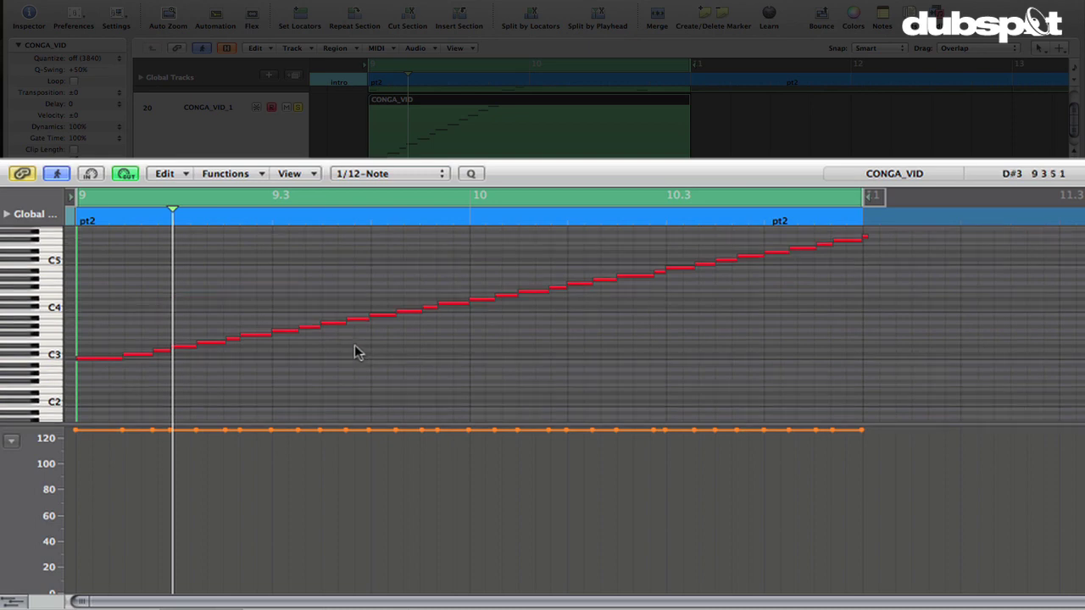
scroll(237, 274, "up", 2)
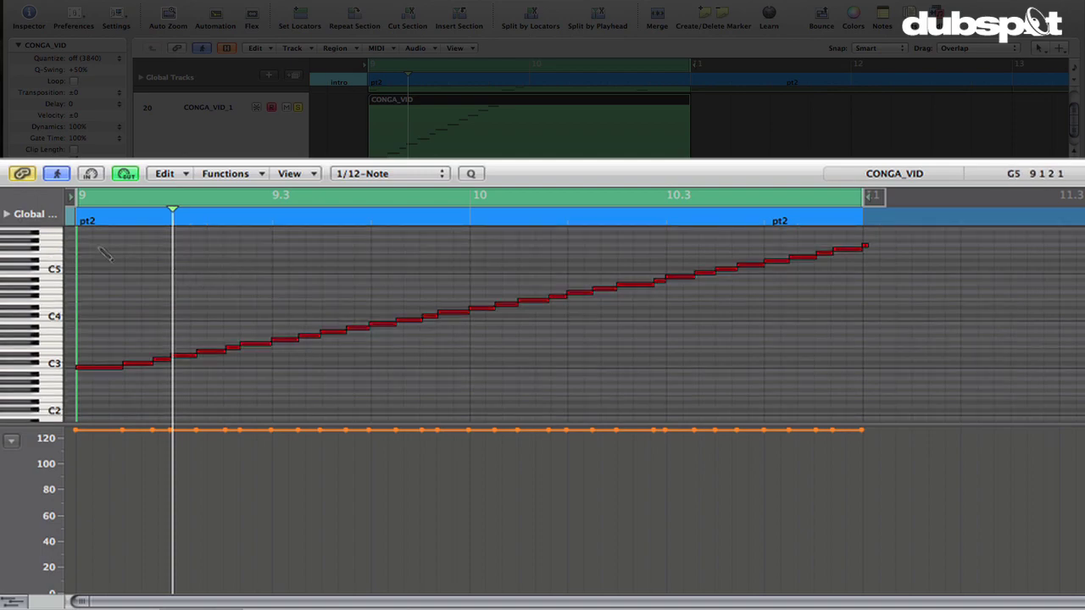
- Quantize all CONGA_VID notes to 1/12-note triplets, solo the region, and play it
key("super+a")
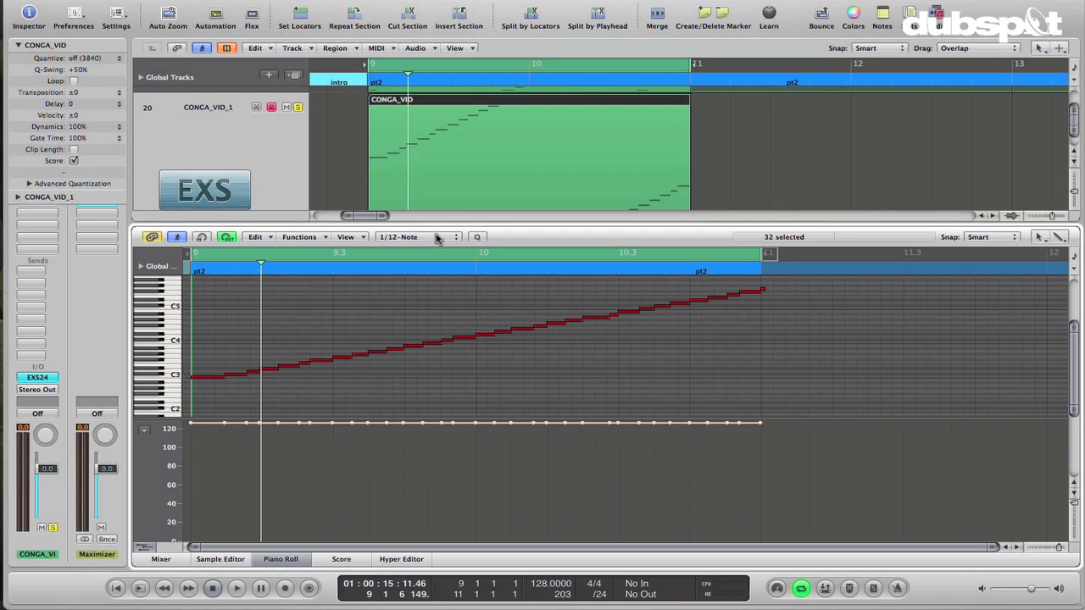
left_click(414, 173)
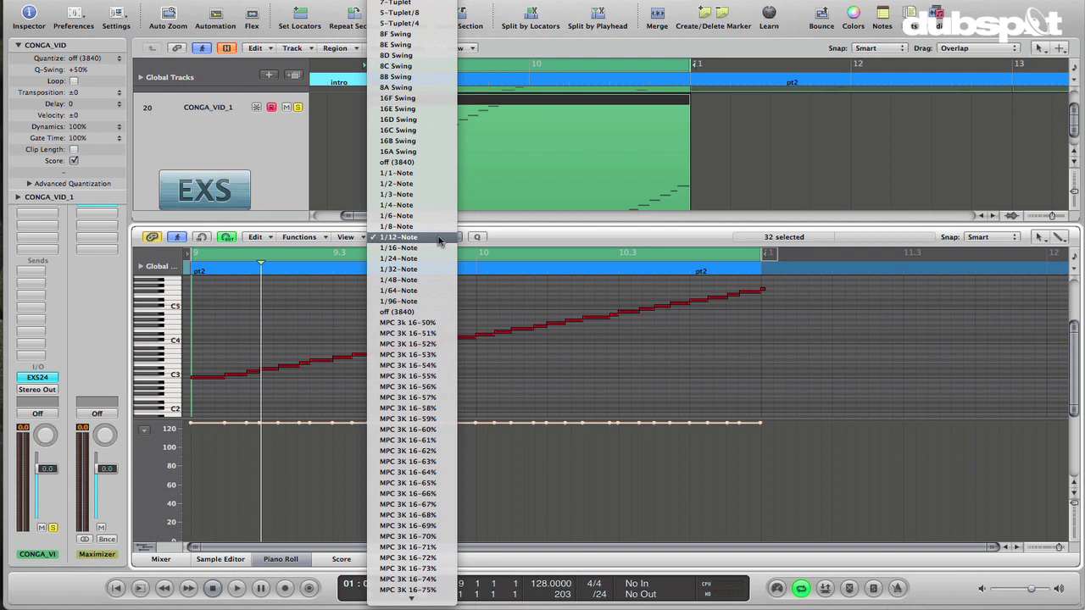
left_click(438, 240)
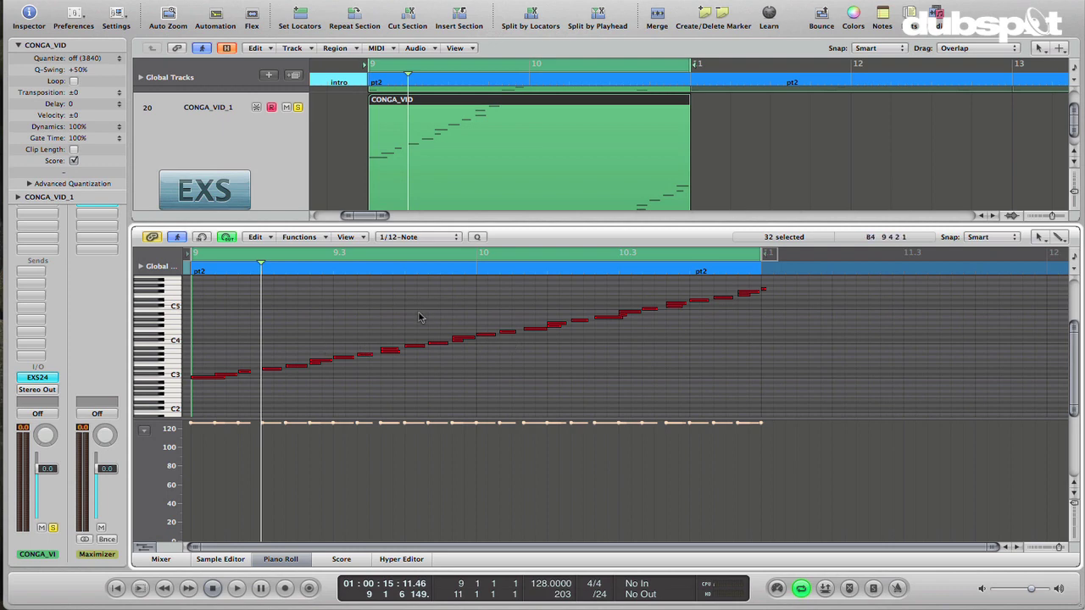
key("s")
key("space")
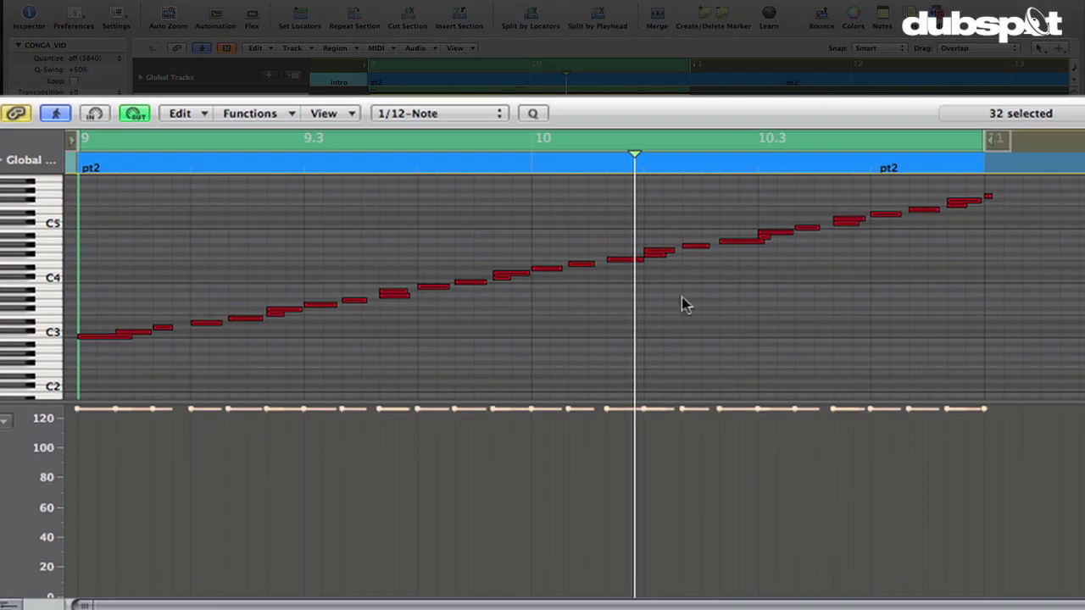
- Delete overlapping notes via Note Overlap Correction and play the cleaned result
right_click(625, 267)
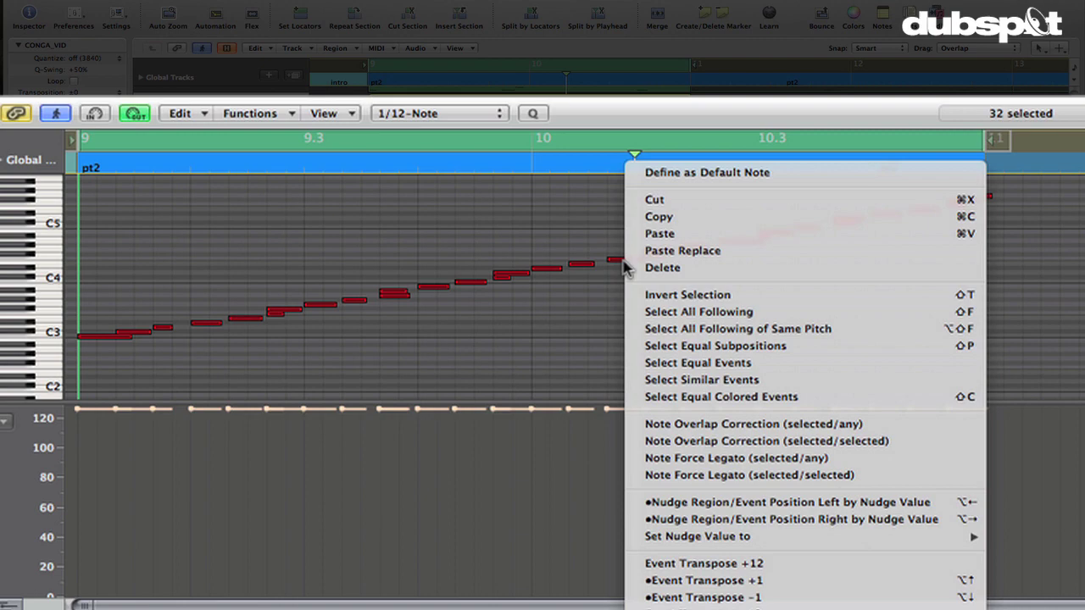
left_click(734, 441)
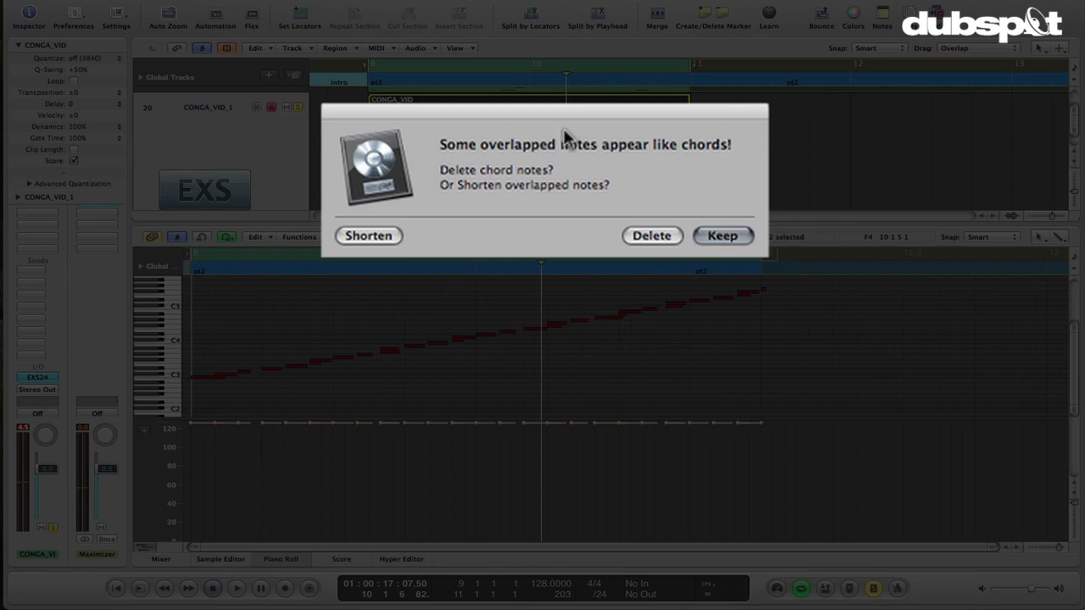
left_click(648, 235)
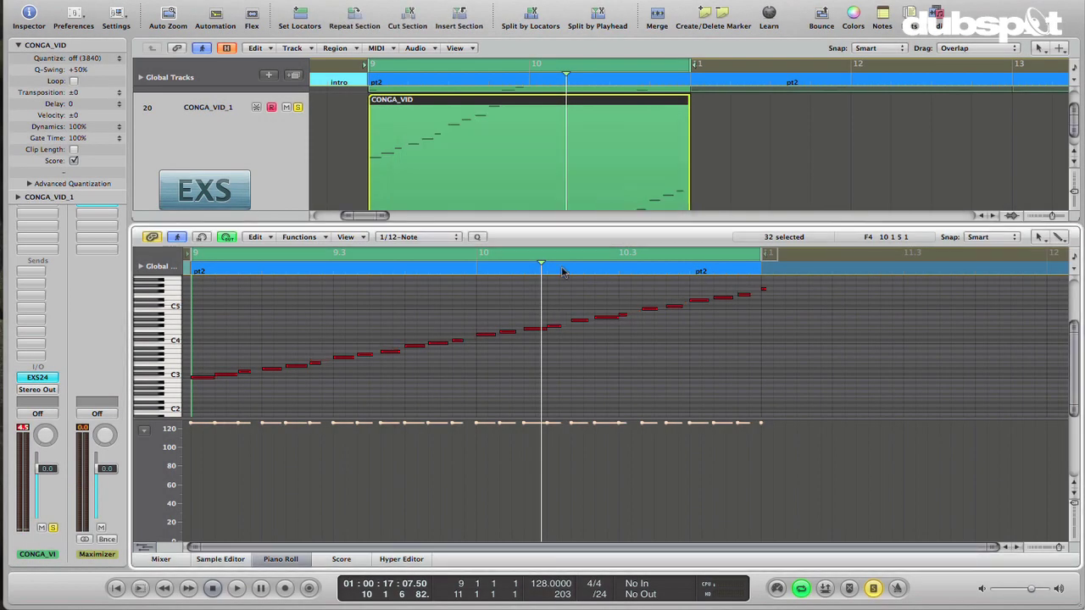
key("space")
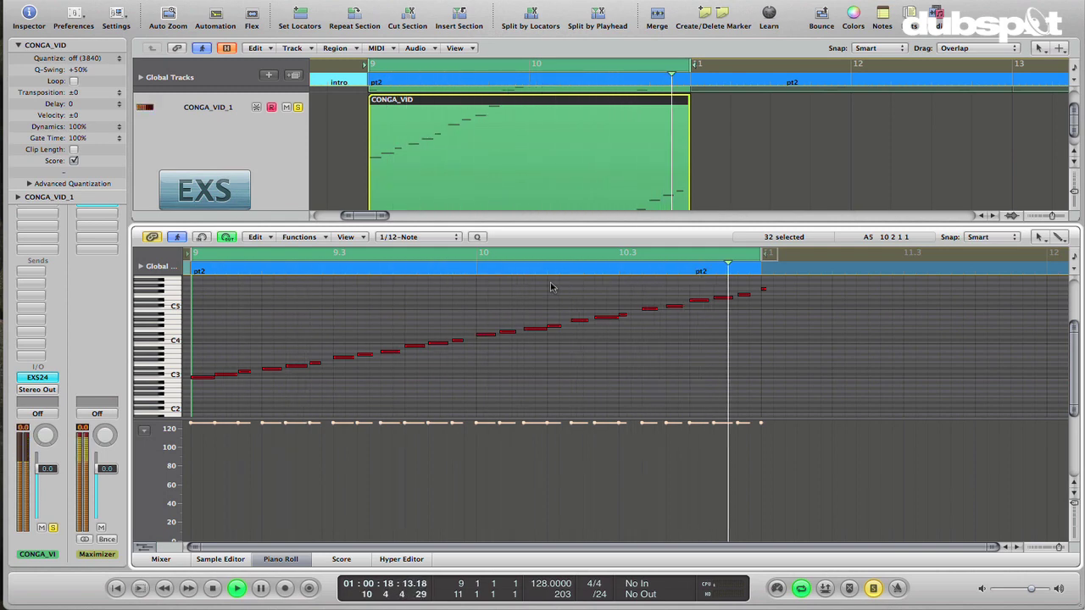
- Replay the cleaned conga line from bar 9, then solo CONGA_VID_1 and zoom out horizontally
left_click(434, 170)
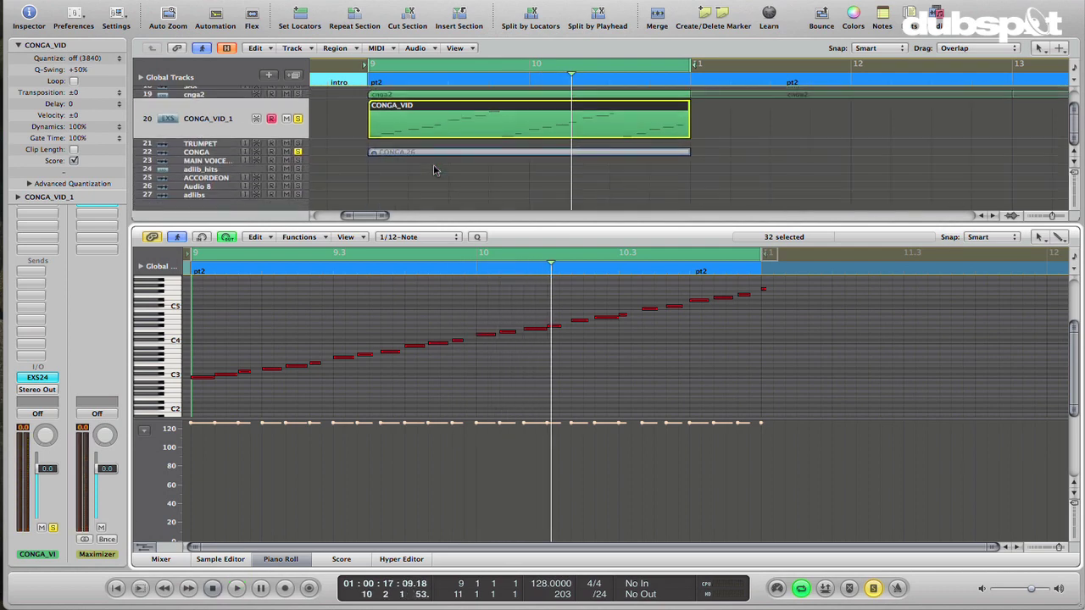
scroll(433, 170, "up", 5)
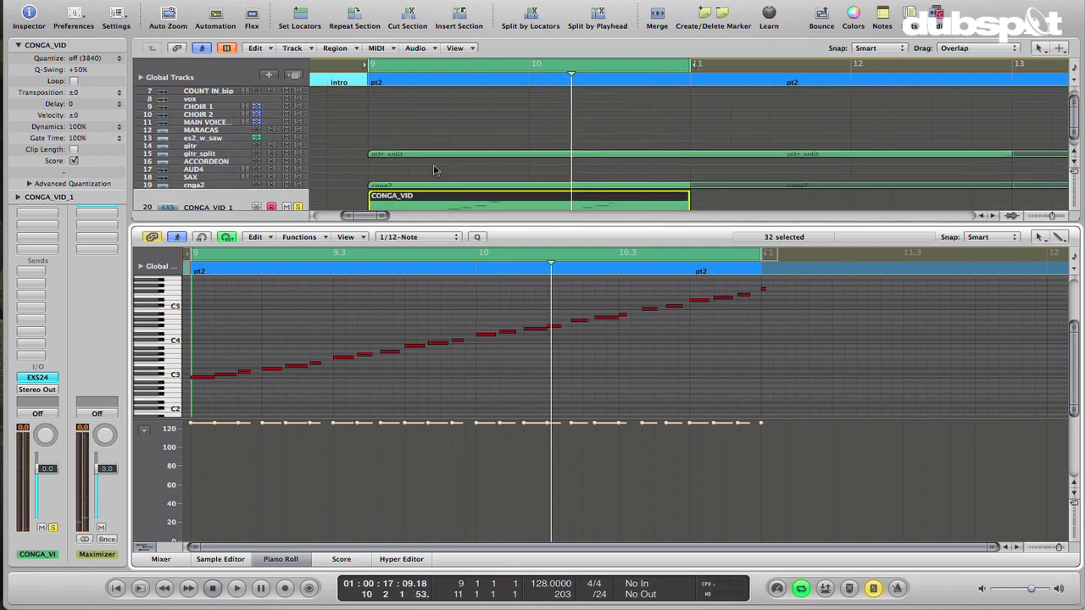
scroll(295, 101, "down", 5)
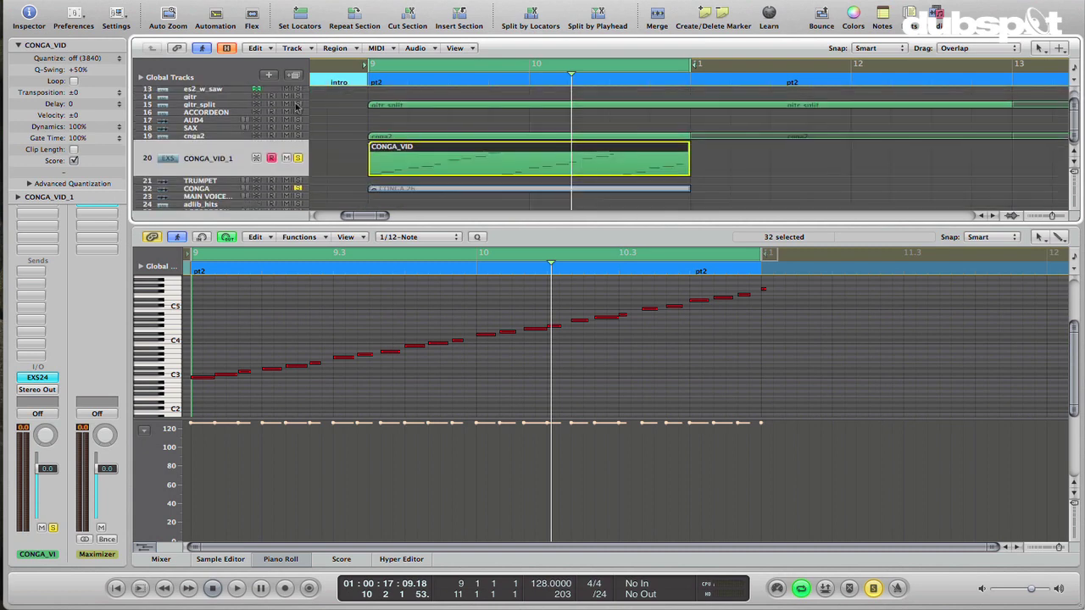
scroll(295, 103, "up", 3)
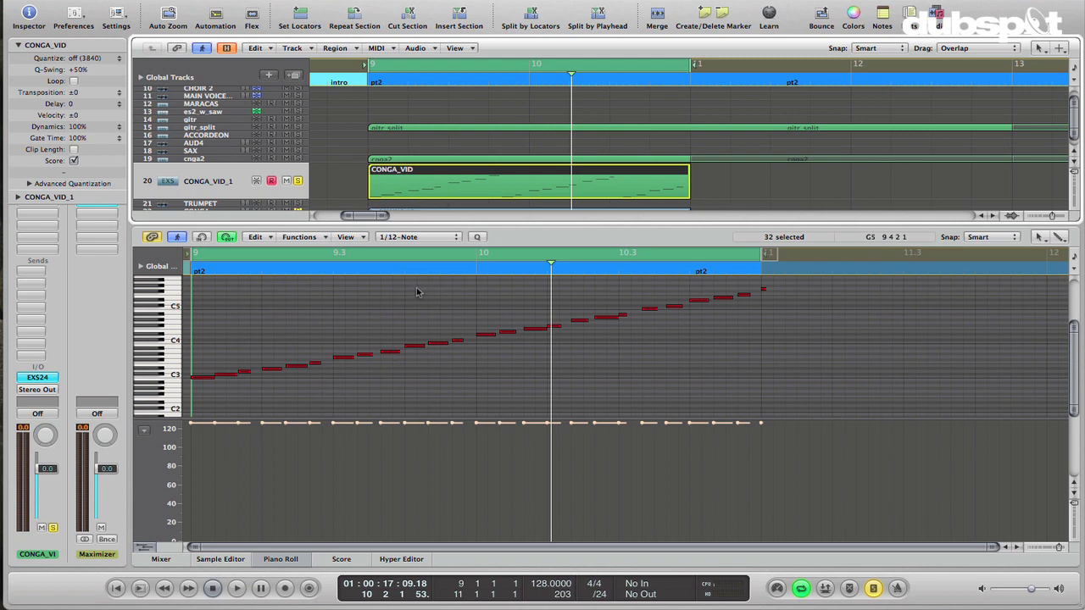
key("space")
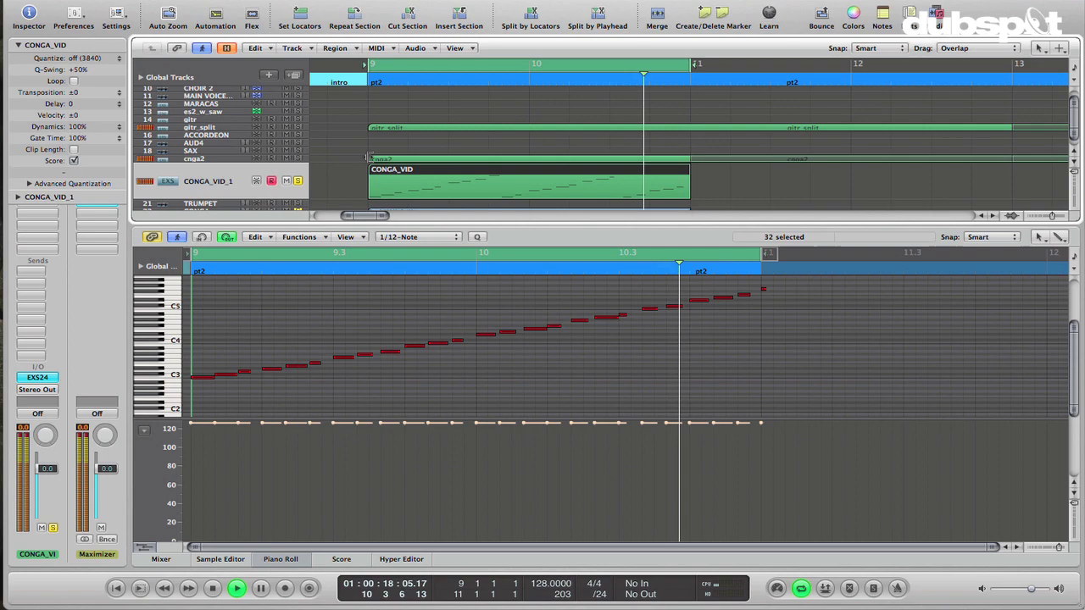
key("space")
left_click(298, 180)
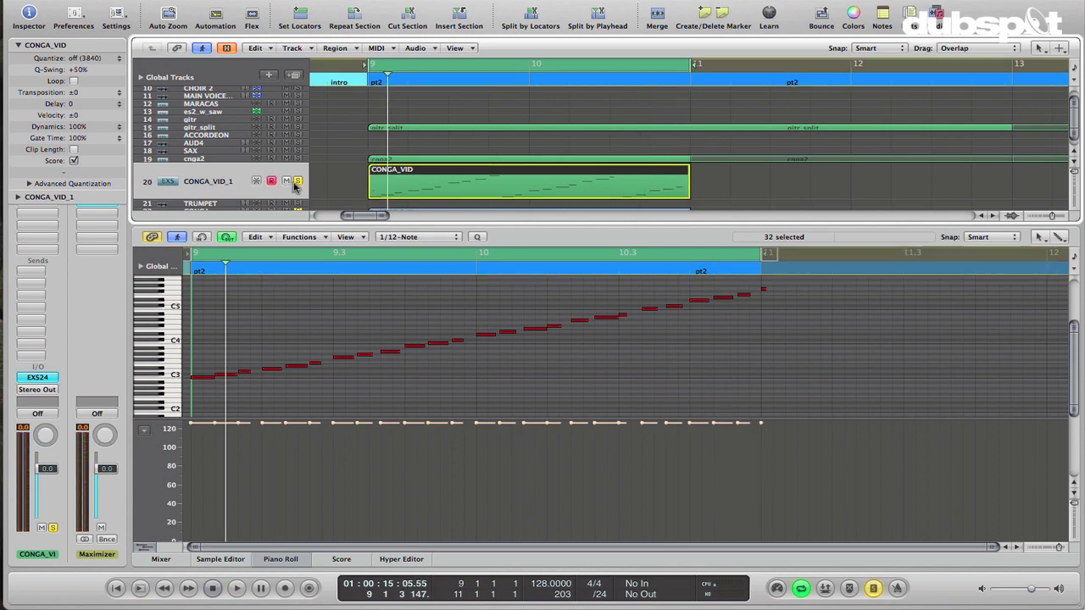
key("super+Left")
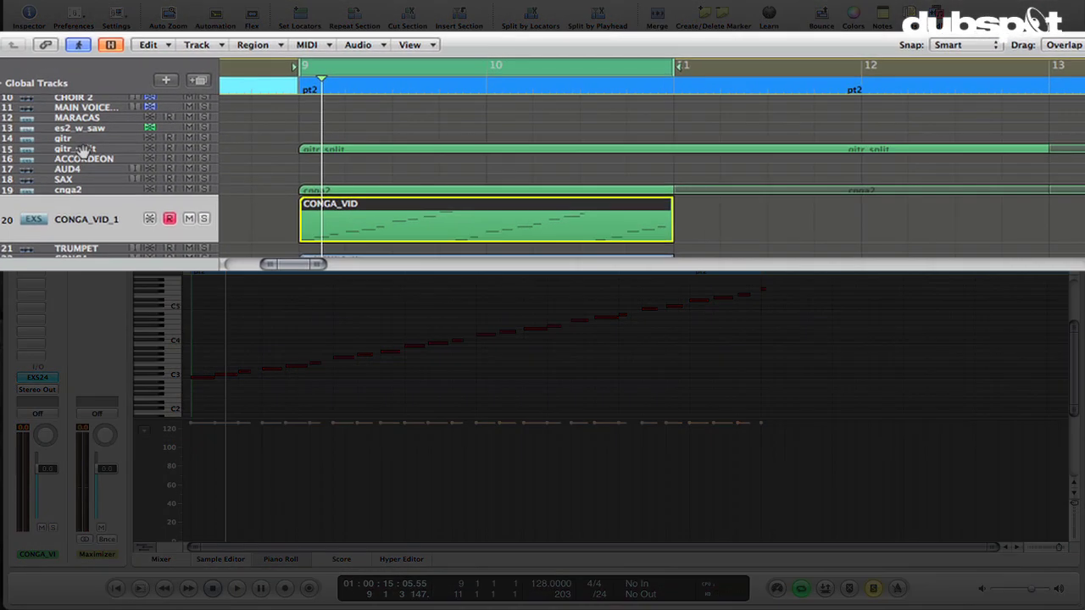
- Select and play the gitr_split track, zooming the arrangement out horizontally
left_click(201, 127)
key("space")
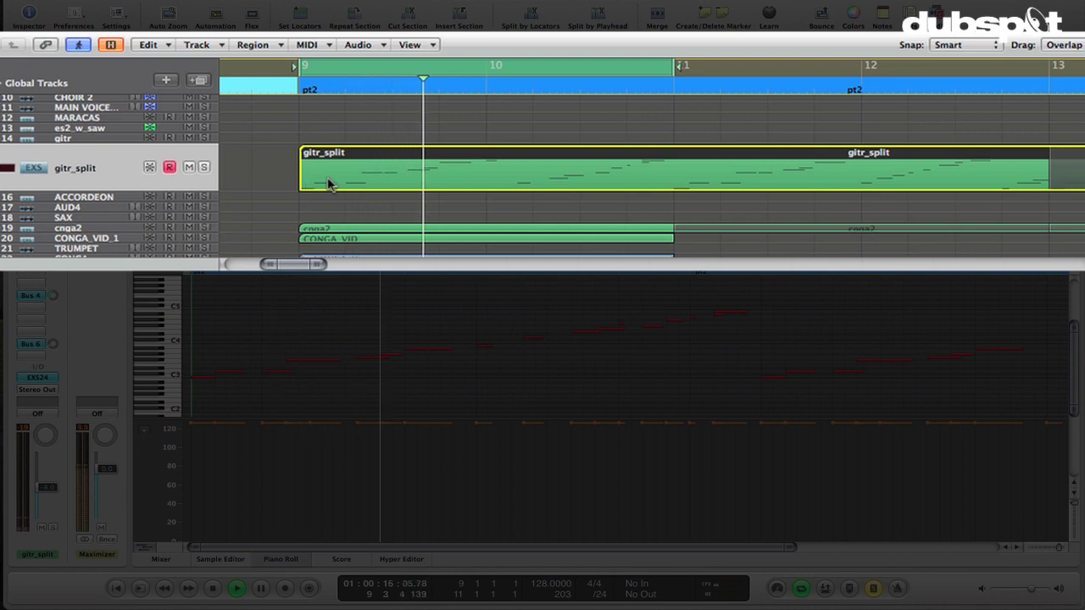
key("super+Left")
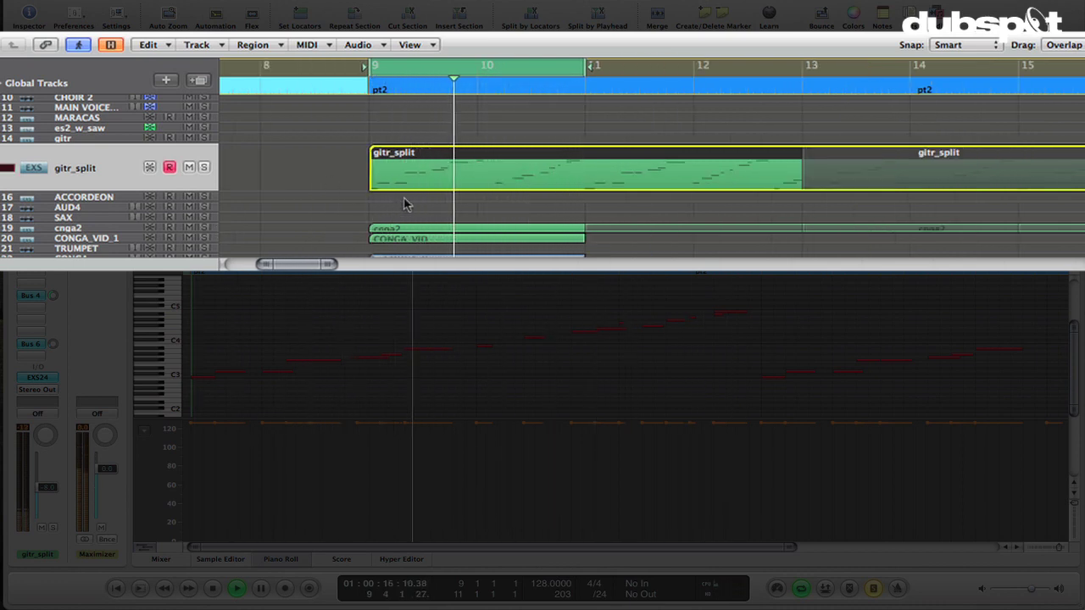
left_click(418, 165)
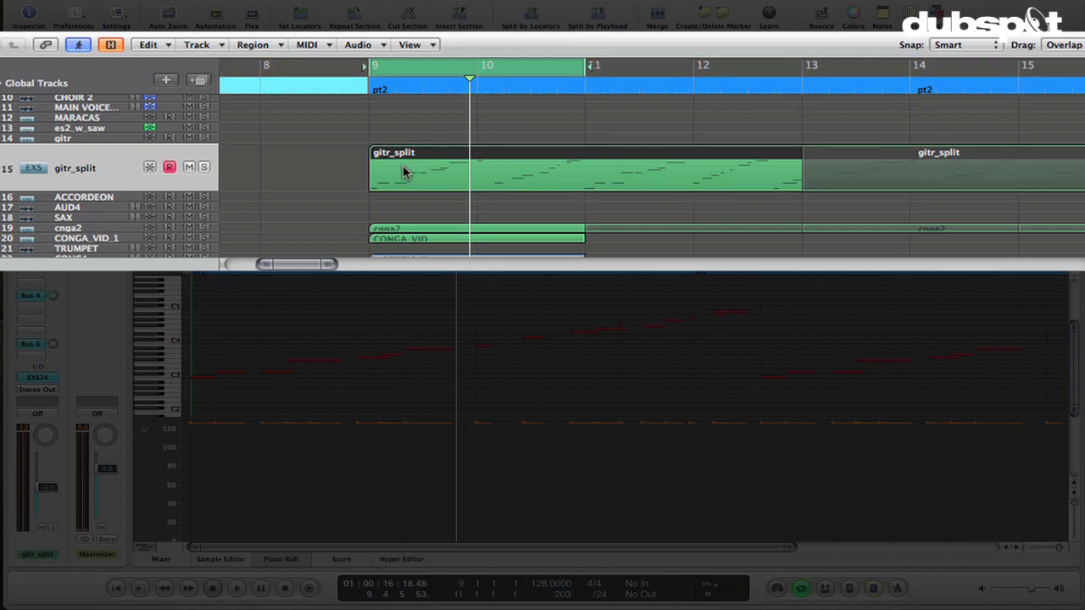
scroll(344, 173, "down", 3)
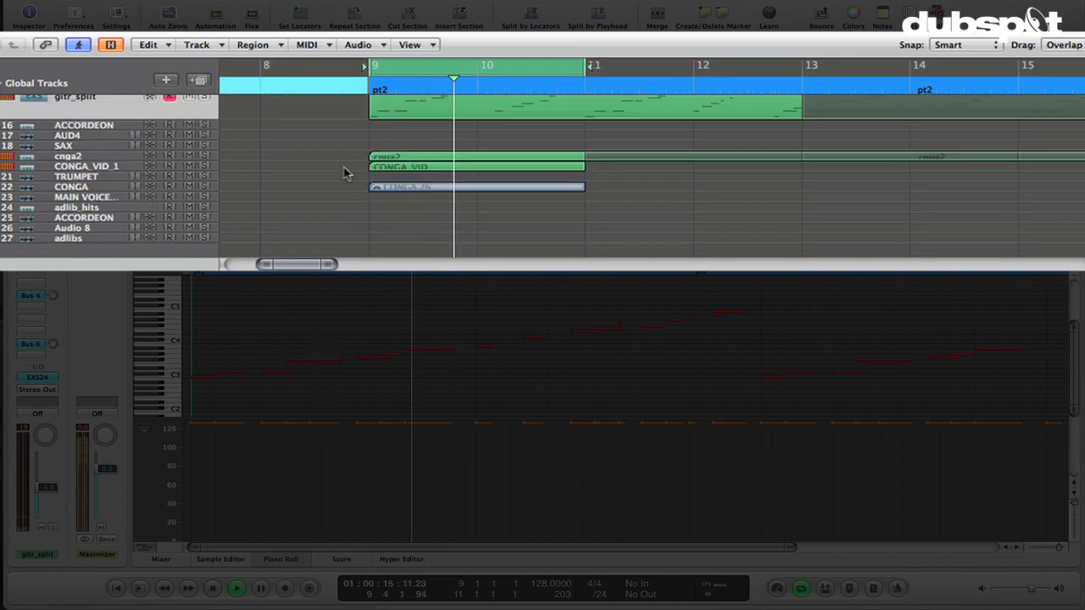
- Mute the CONGA_VID_1 track and zoom out further to see later bars
left_click(190, 166)
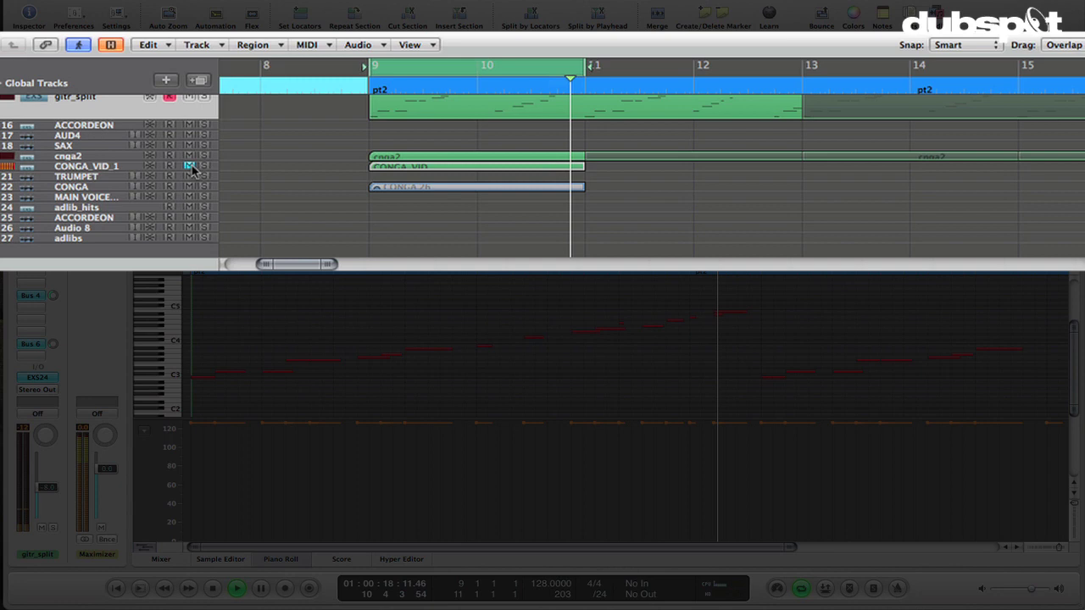
scroll(225, 170, "up", 3)
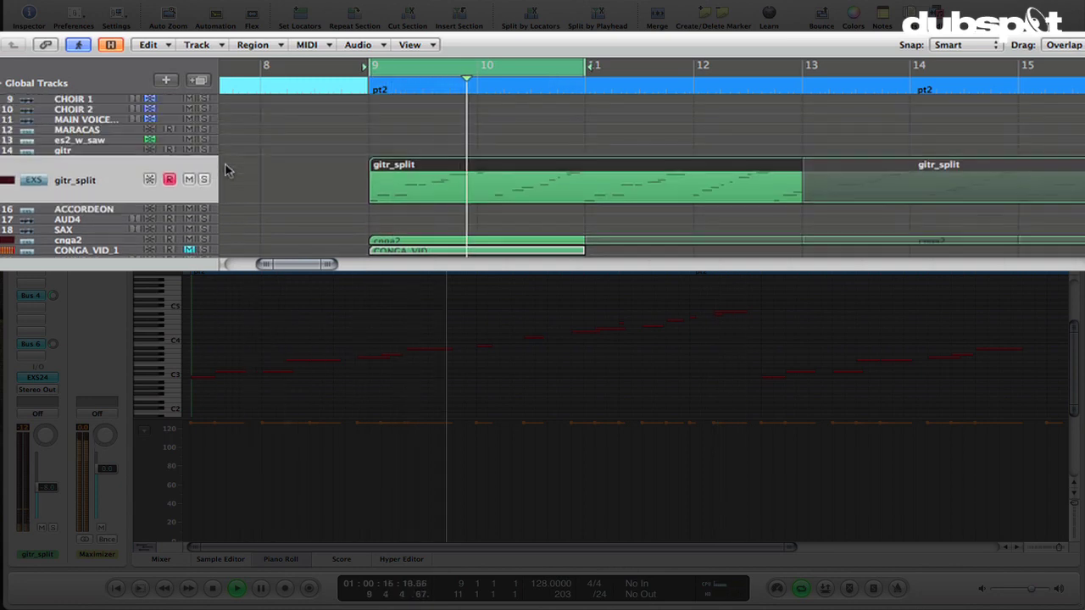
key("super+Left")
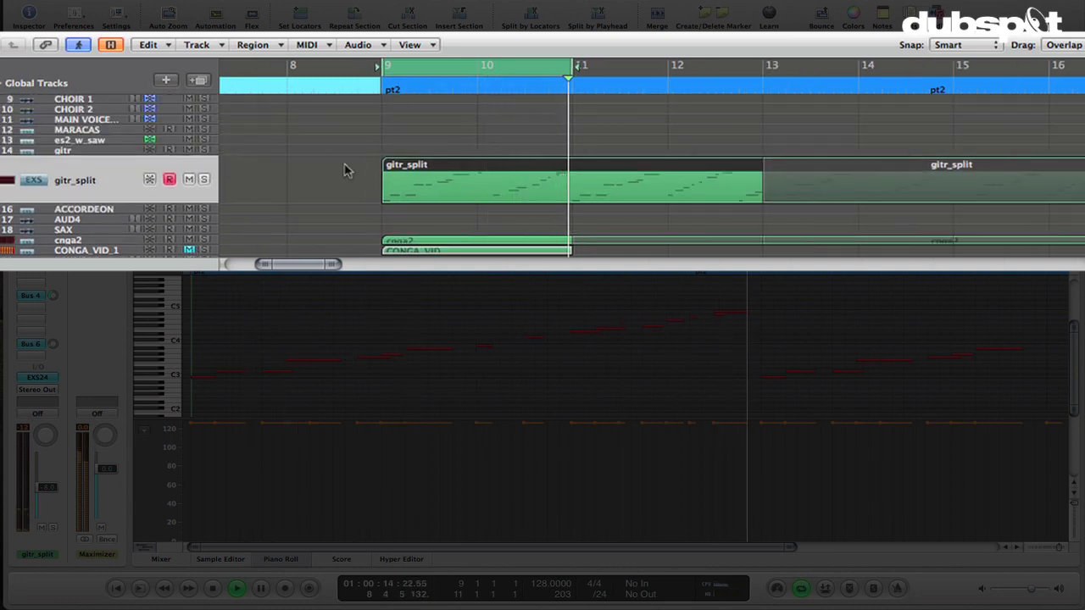
scroll(345, 170, "right", 5)
key("super+Left")
key("super+Left")
key("space")
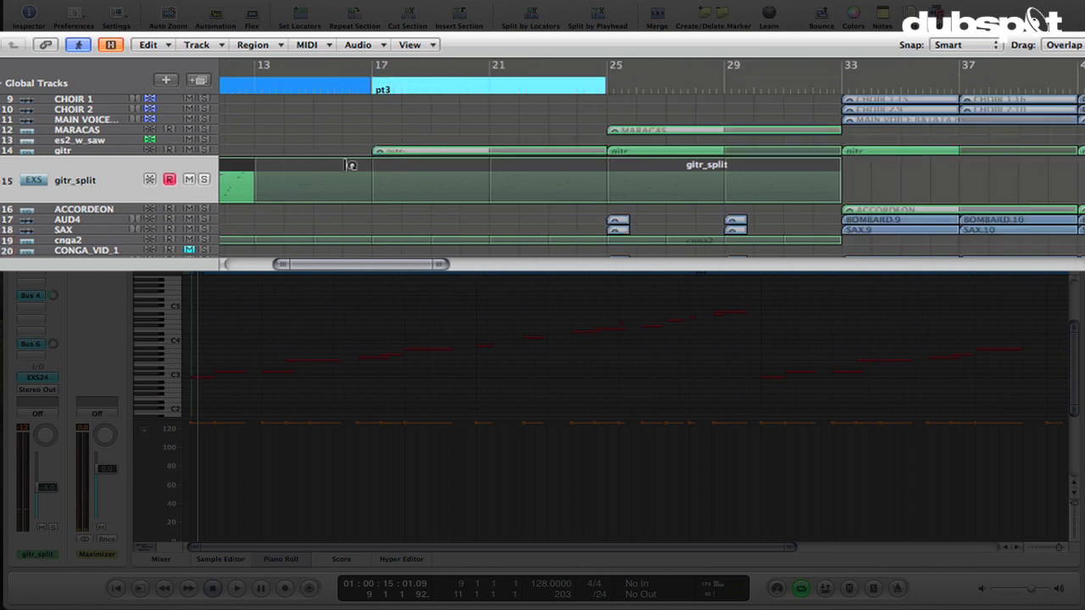
- Loop bars 33–41 and show the gitr region there in the piano roll
left_click_drag(614, 67, 1077, 68)
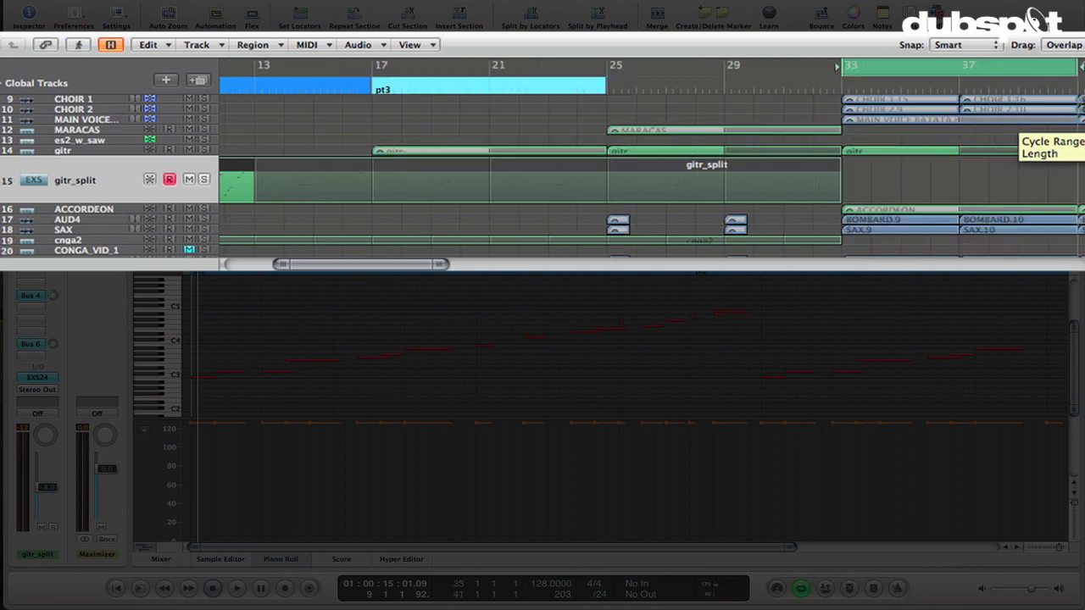
key("space")
left_click(898, 150)
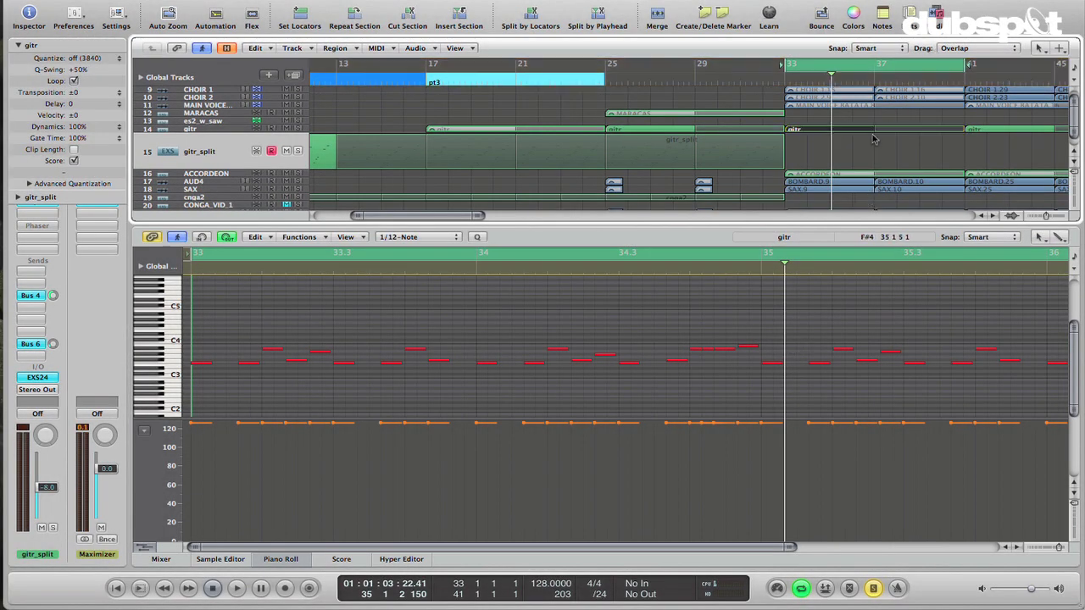
- Cycle bars 57–61 and audition the ACCORDEON region at bar 57
scroll(875, 139, "right", 10)
scroll(856, 137, "right", 2)
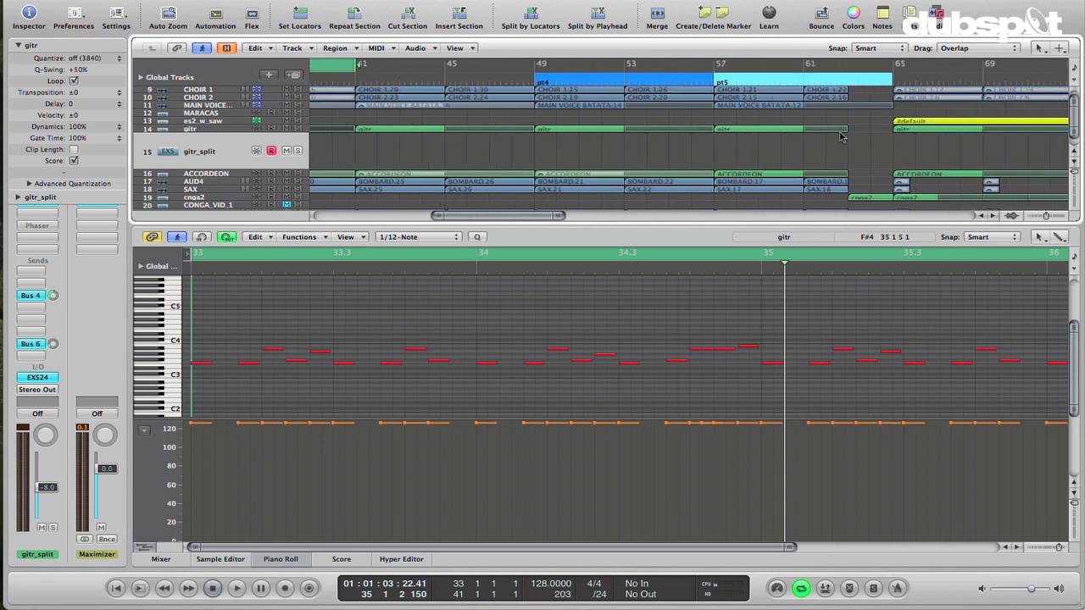
left_click_drag(714, 71, 804, 71)
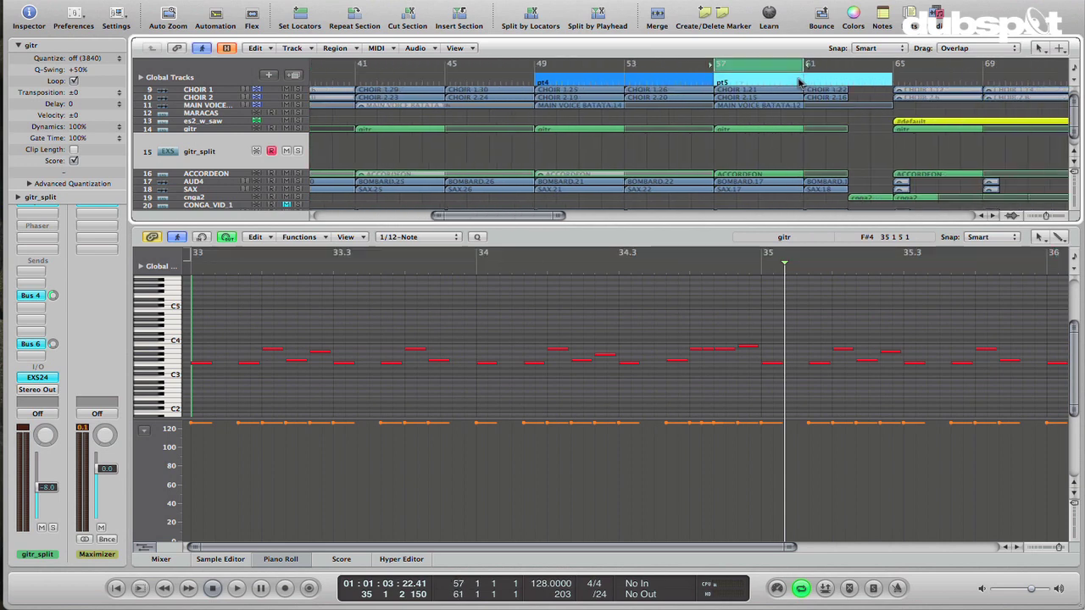
left_click(765, 175)
key("space")
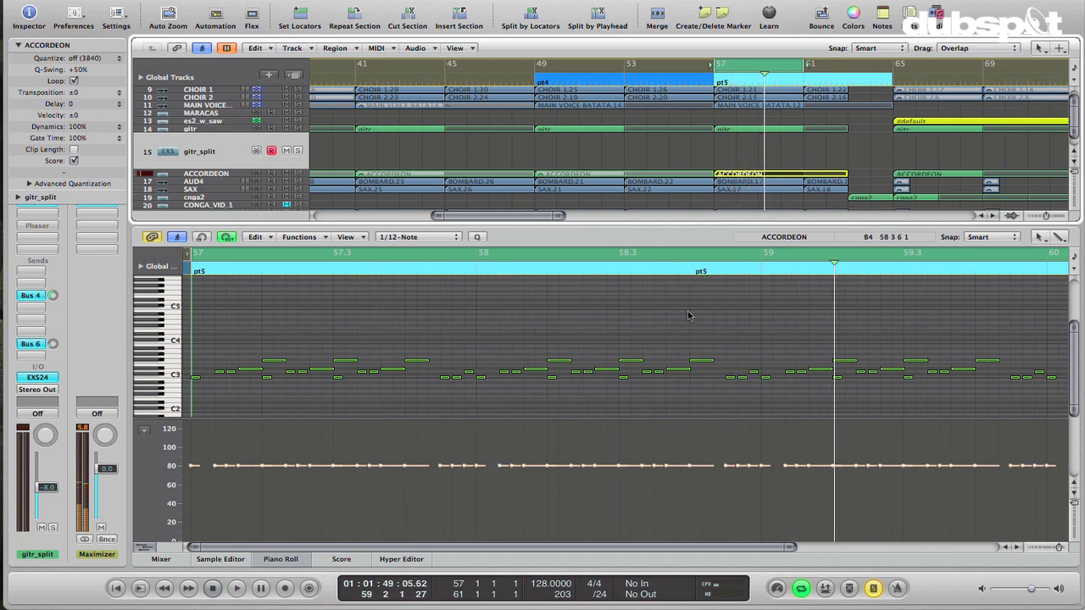
- Cycle bars 81–89 and audition the ACCORDEON region at bar 81
scroll(729, 140, "right", 10)
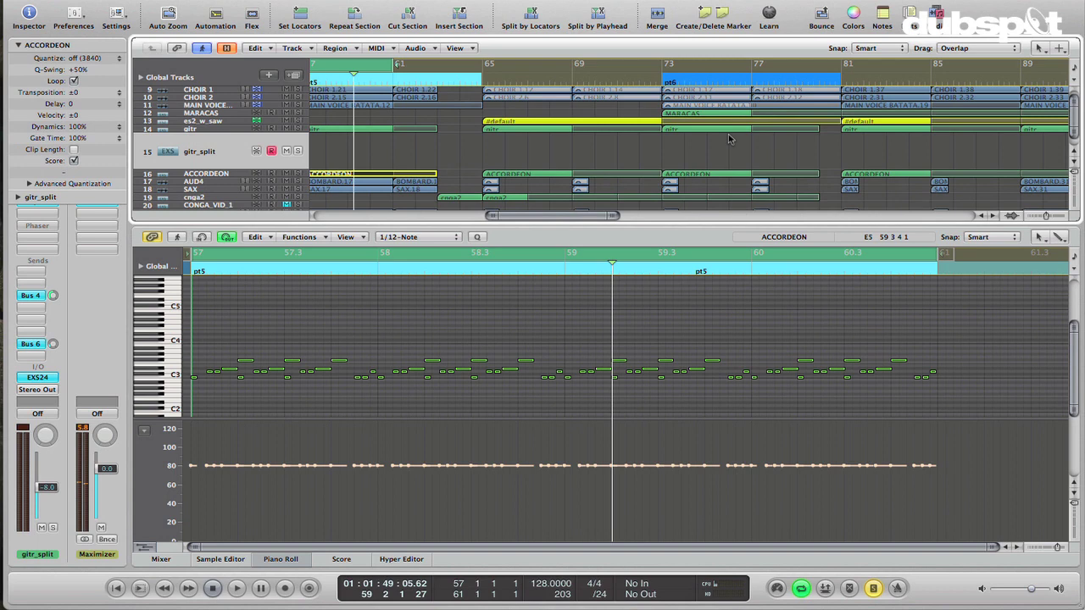
scroll(678, 86, "right", 4)
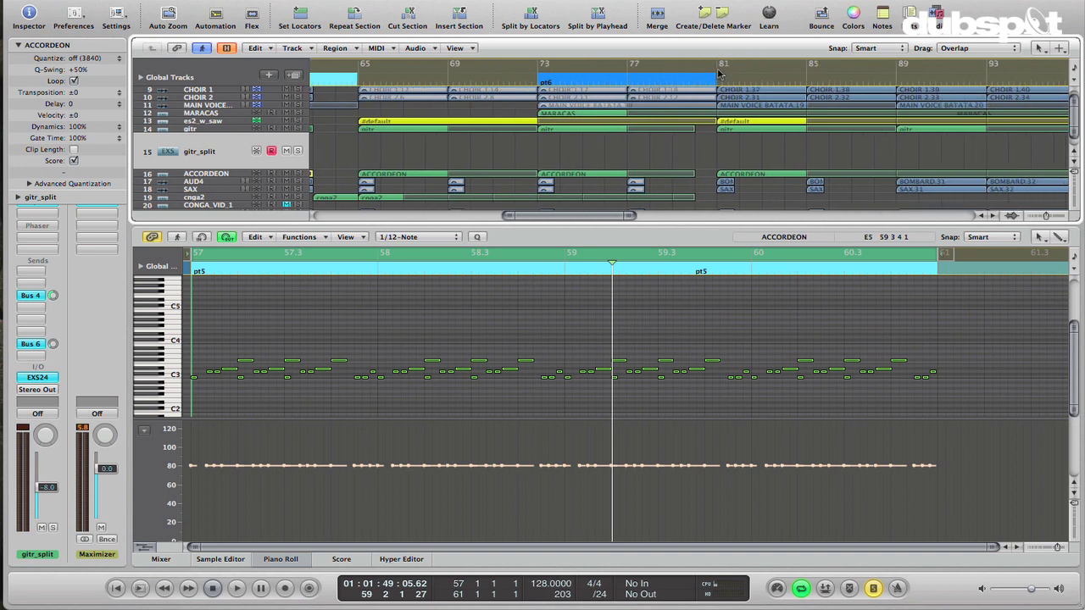
left_click_drag(719, 74, 896, 85)
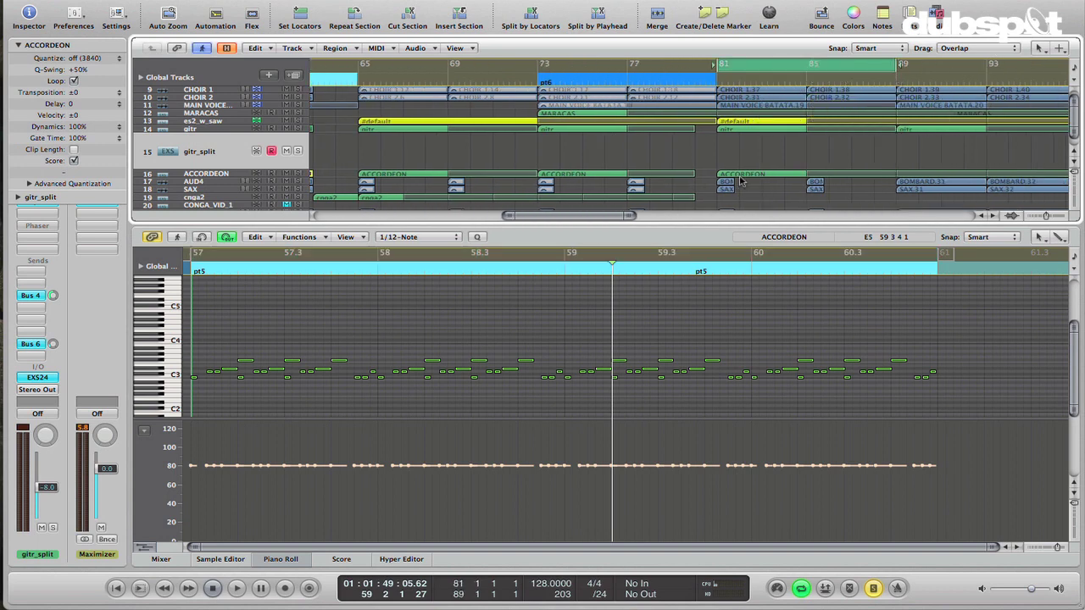
left_click(739, 176)
key("space")
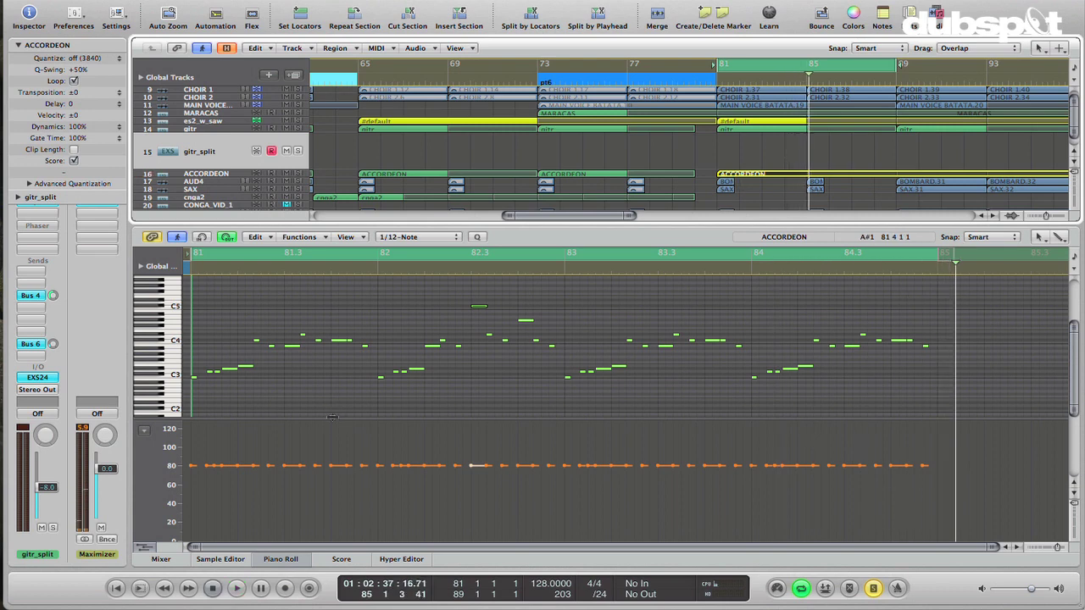
left_click(309, 380)
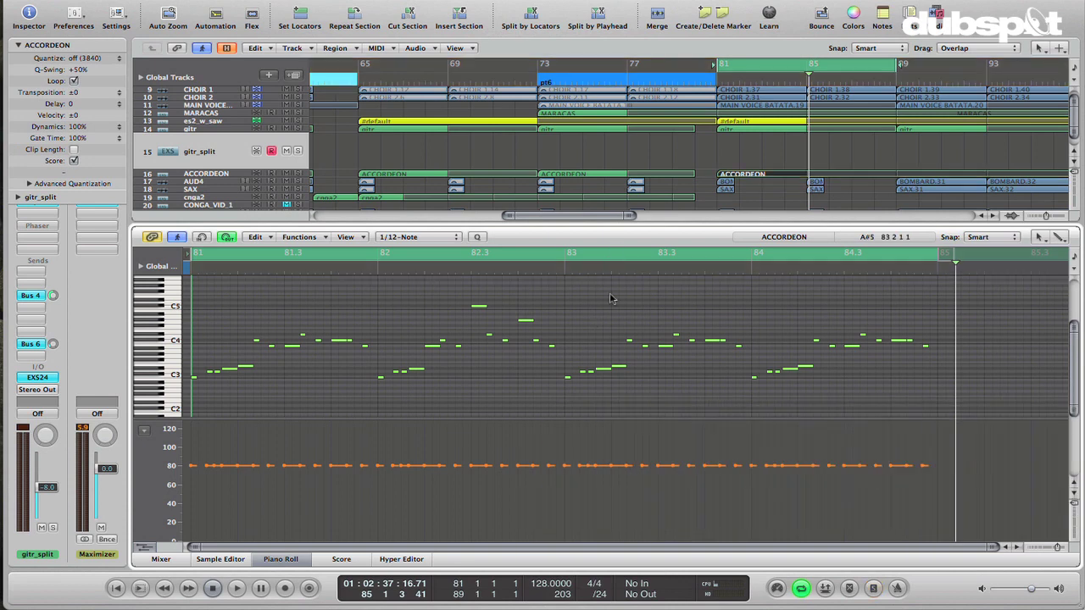
scroll(608, 304, "down", 1)
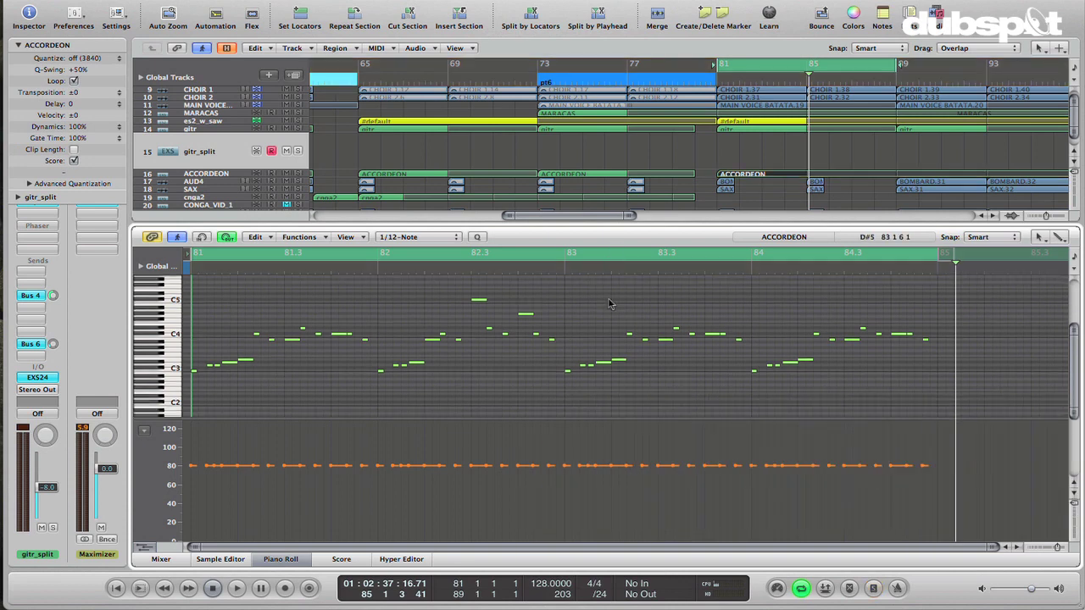
scroll(609, 303, "up", 2)
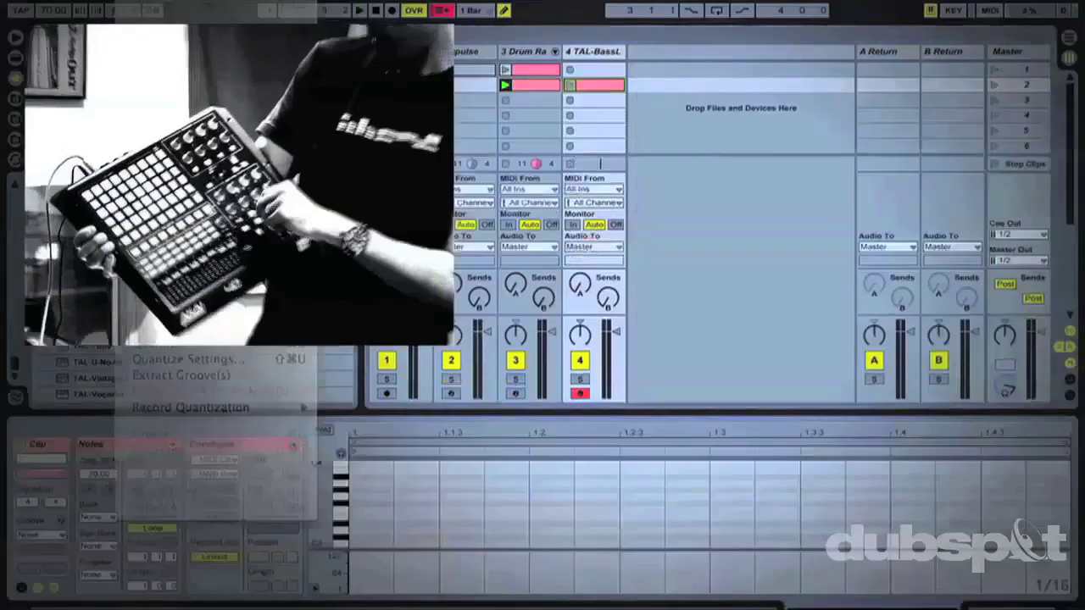
- Launch the clip on the TAL-BassLine track in Session View
left_click(570, 86)
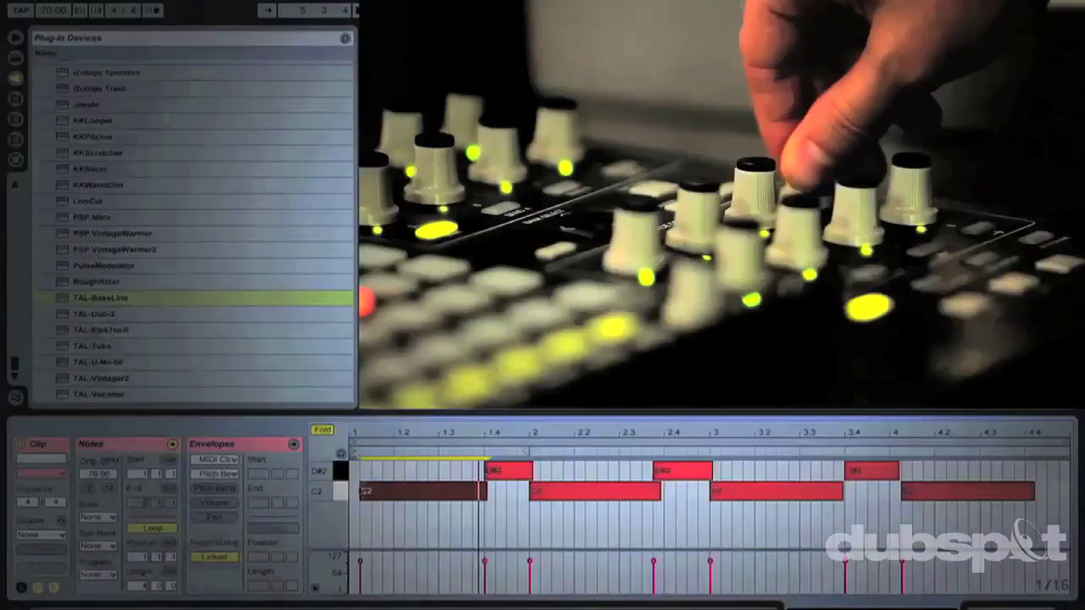